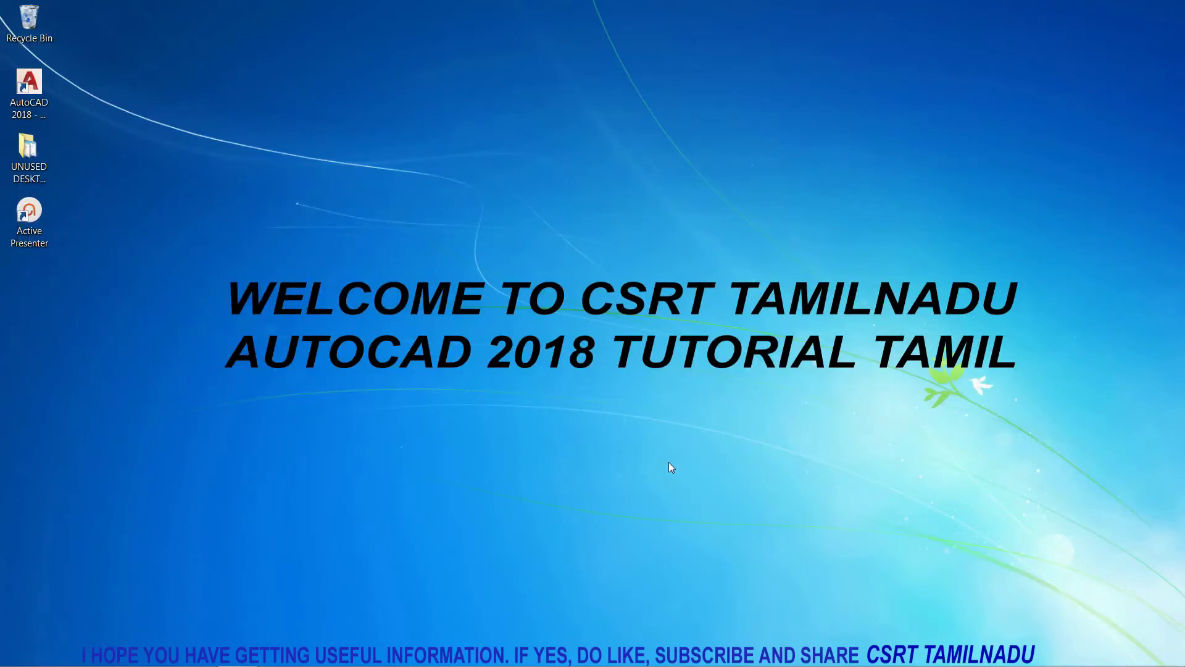
Step: Restore the AutoCAD 2018 window from the taskbar so it fills the screen
{"action": "left_click", "coordinate": [237, 652]}
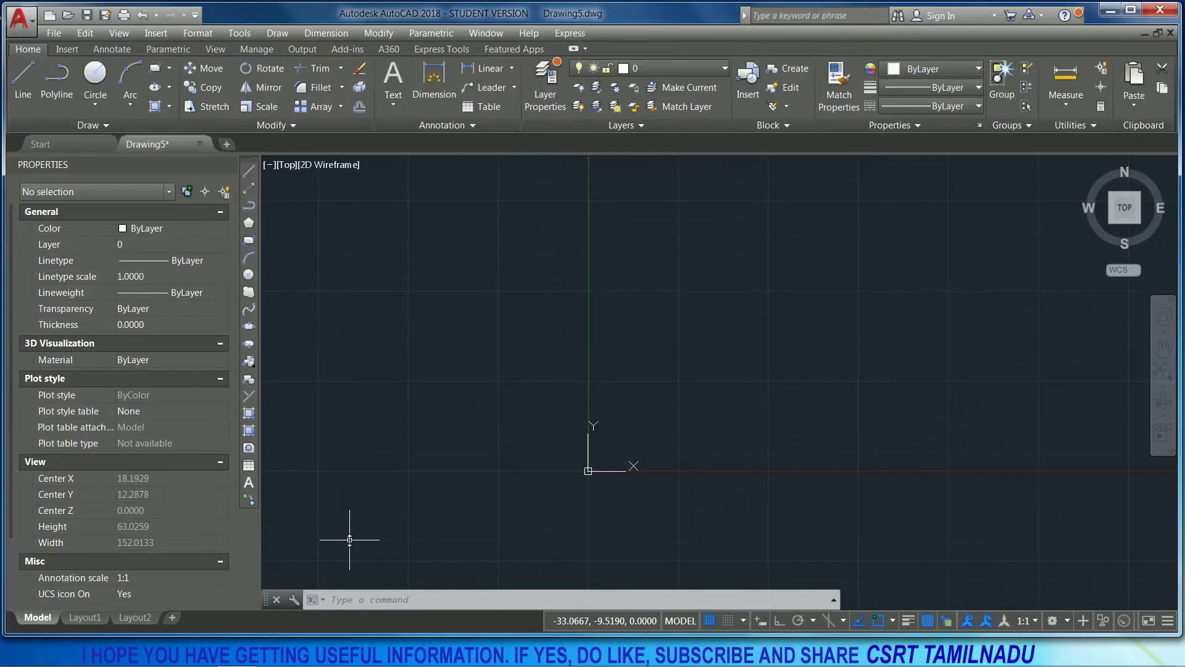
Step: Launch SPLINEDIT with the SPE alias, then again from Modify > Object > Spline
{"action": "type", "text": "s"}
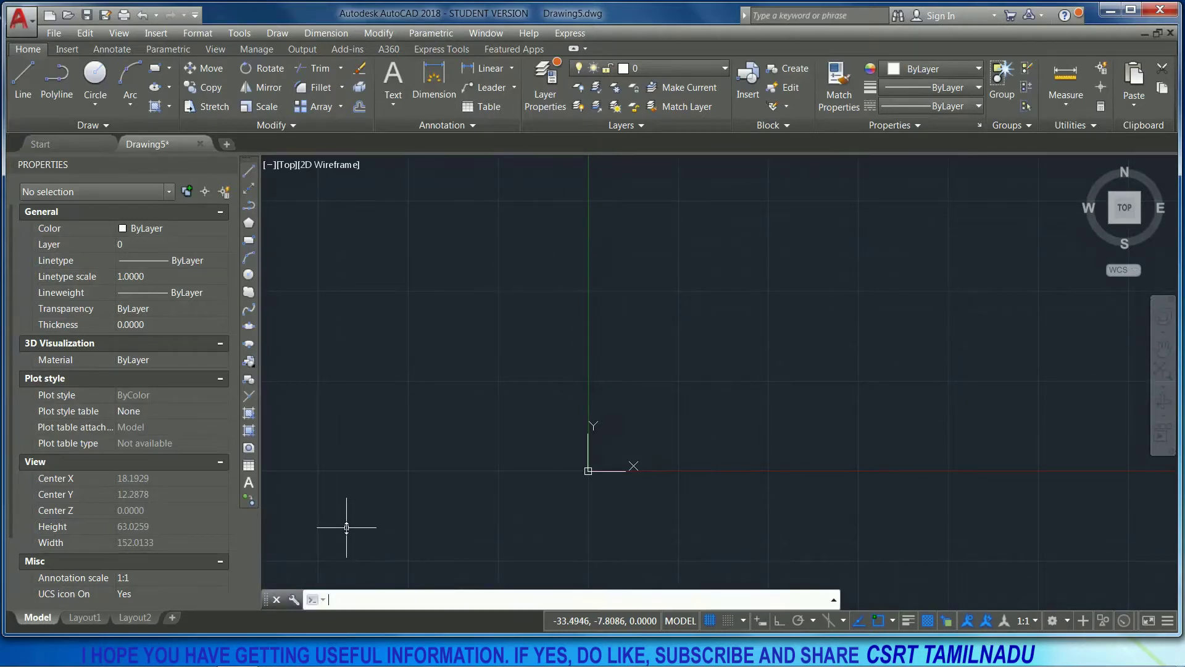
{"action": "type", "text": "p"}
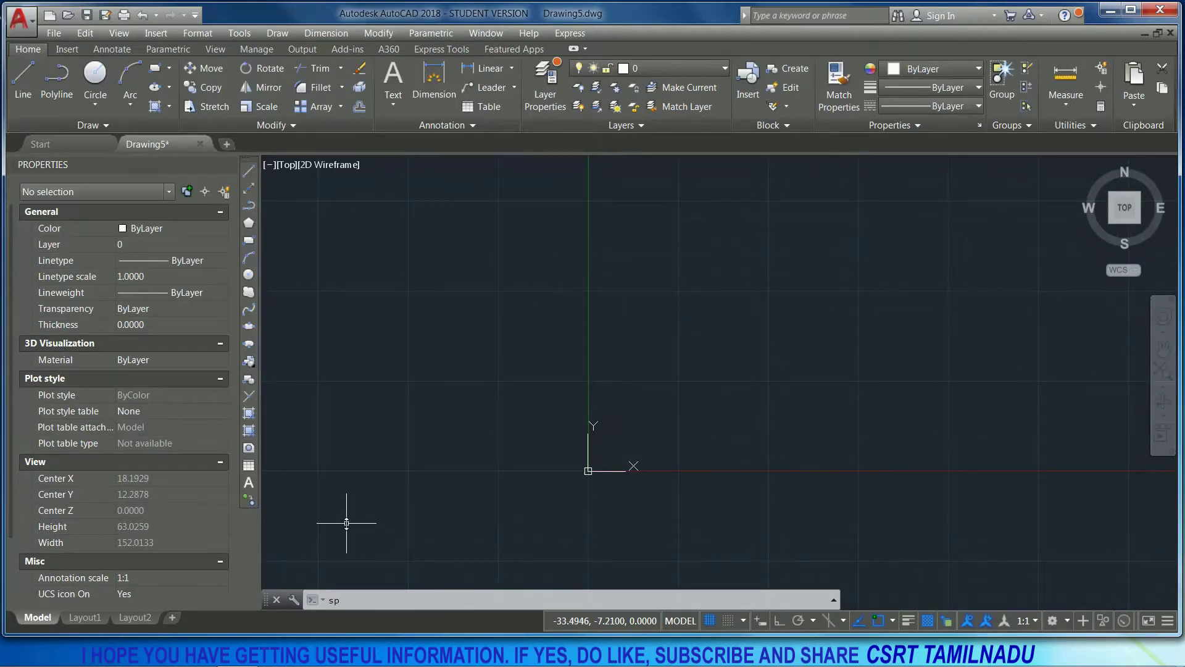
{"action": "type", "text": "e"}
{"action": "key", "text": "Return"}
{"action": "key", "text": "Escape"}
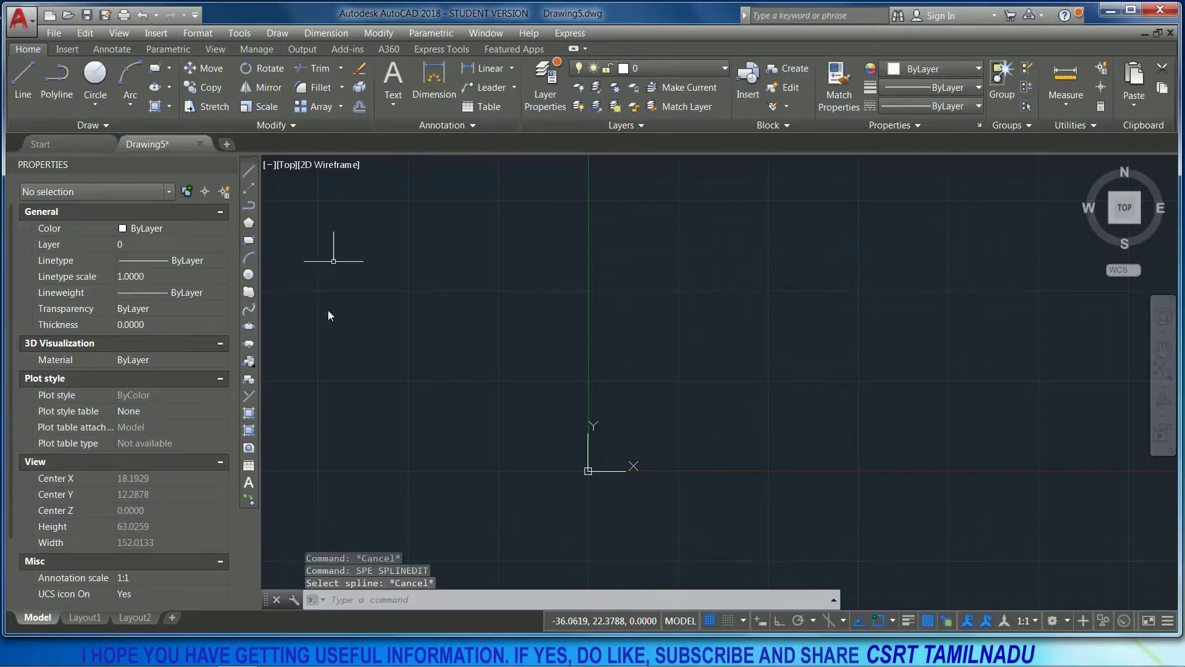
{"action": "left_click", "coordinate": [282, 128]}
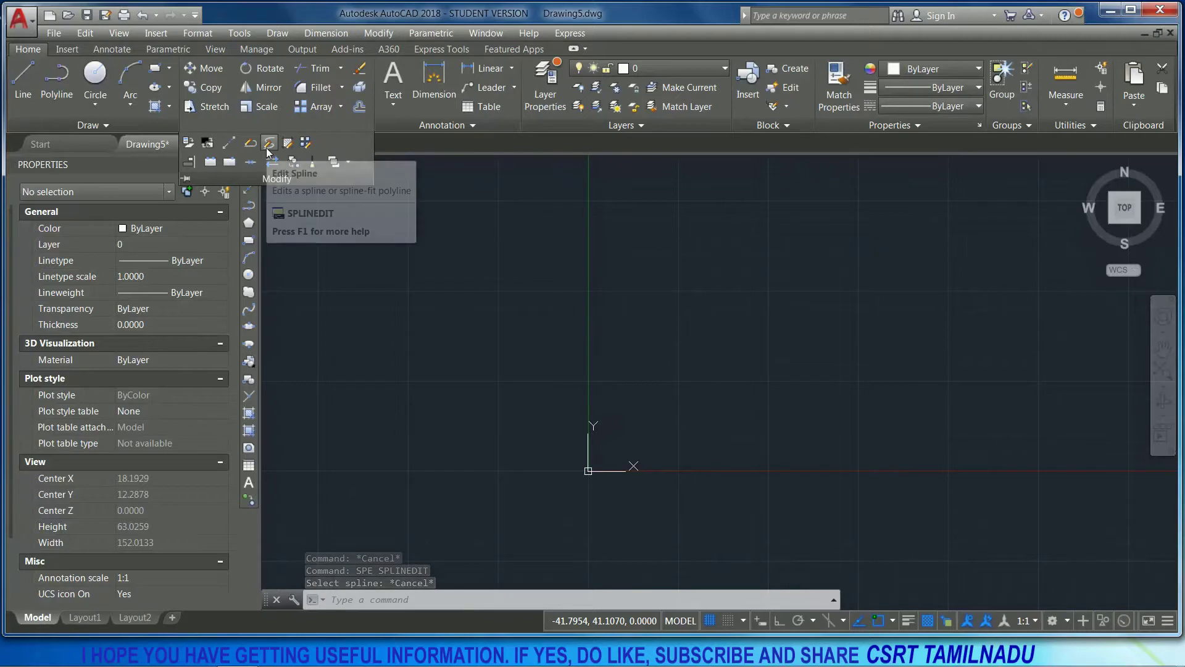
{"action": "left_click", "coordinate": [379, 34]}
{"action": "left_click", "coordinate": [409, 99]}
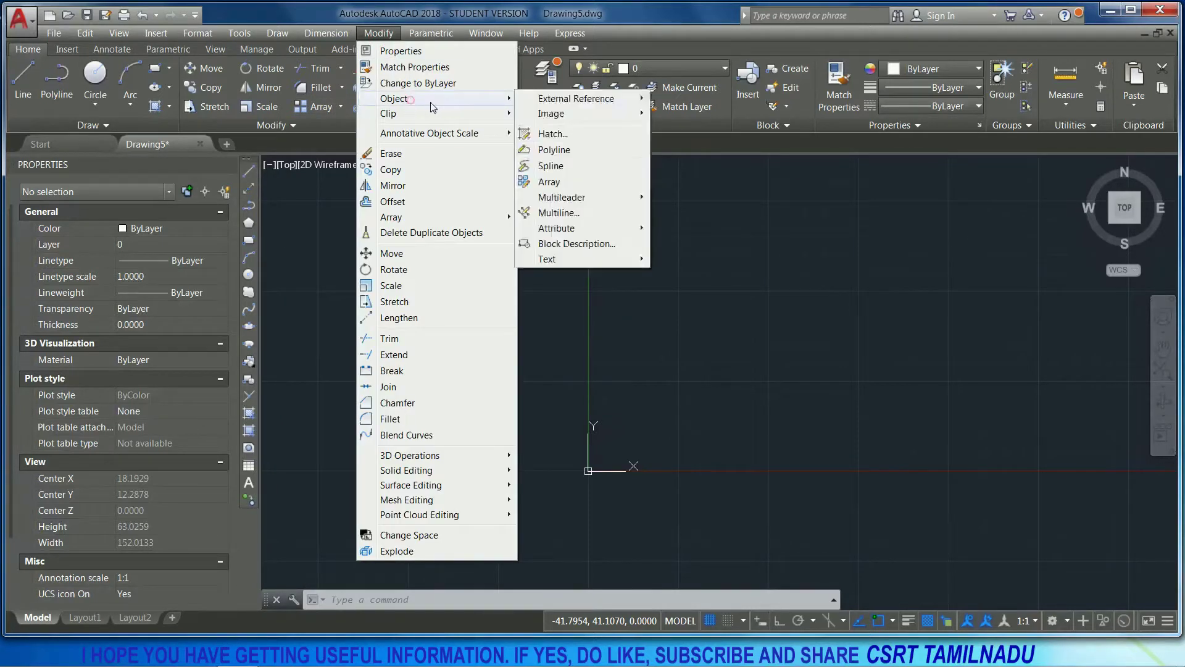
{"action": "left_click", "coordinate": [572, 166]}
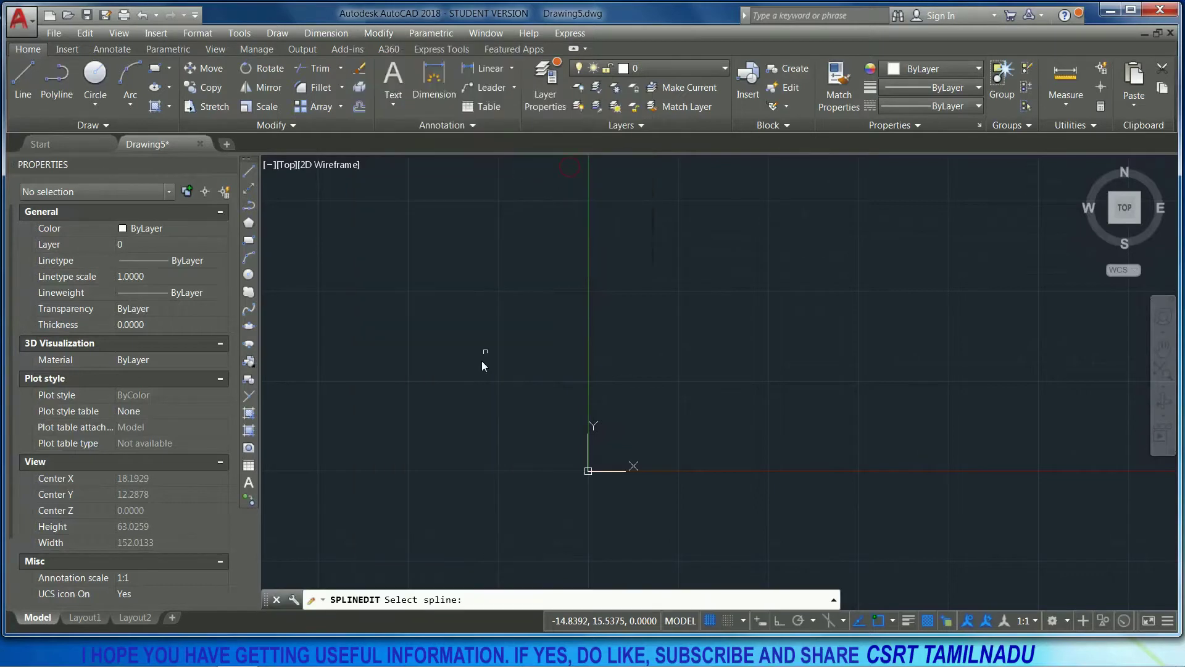
Step: Draw a four-point wavy spline with a crest and dip, ending high on the right
{"action": "key", "text": "Escape"}
{"action": "type", "text": "spl"}
{"action": "key", "text": "Return"}
{"action": "left_click", "coordinate": [373, 415]}
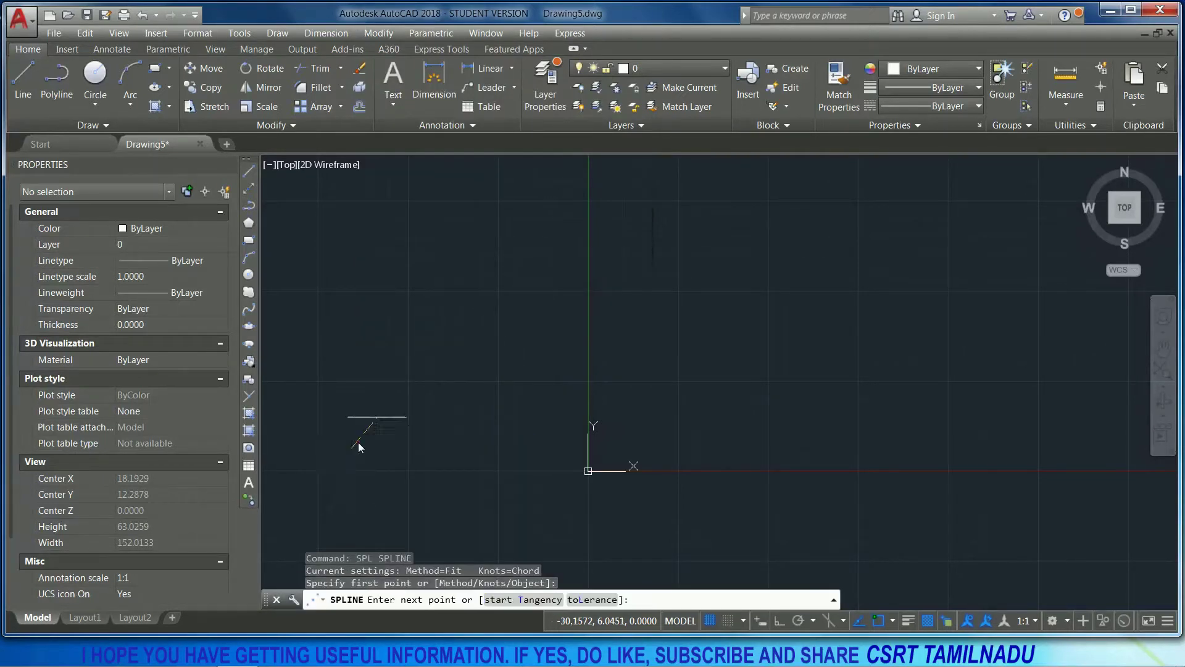
{"action": "left_click", "coordinate": [451, 304]}
{"action": "left_click", "coordinate": [543, 420]}
{"action": "left_click", "coordinate": [624, 242]}
{"action": "key", "text": "Return"}
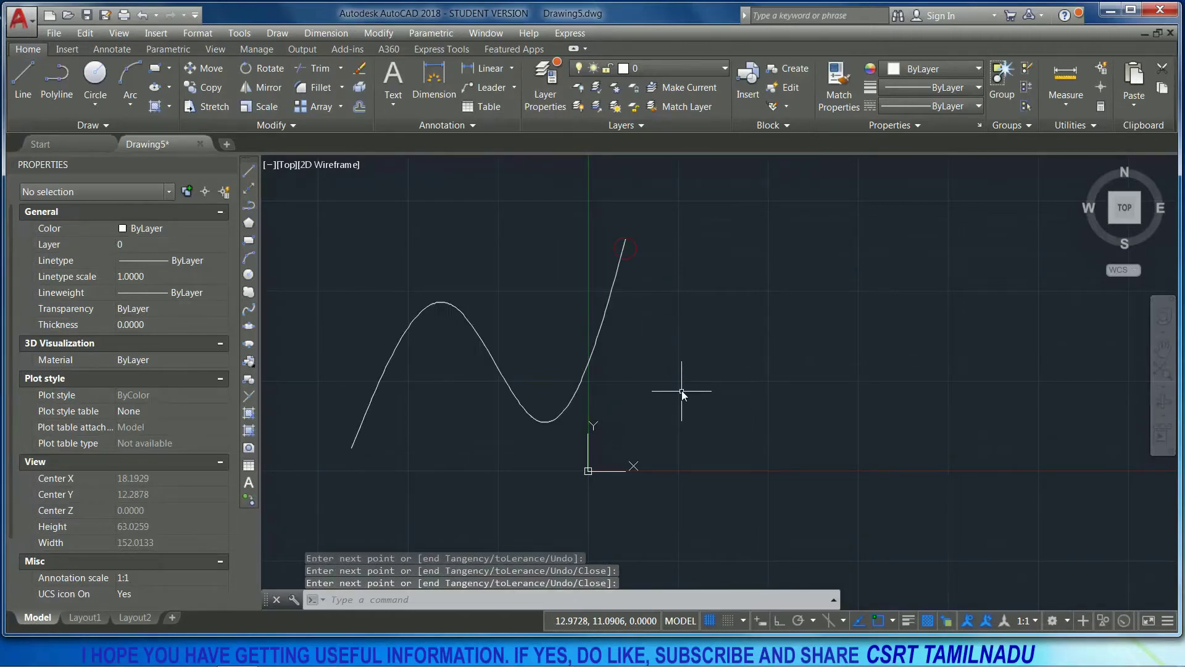
{"action": "left_click", "coordinate": [625, 244]}
{"action": "key", "text": "Escape"}
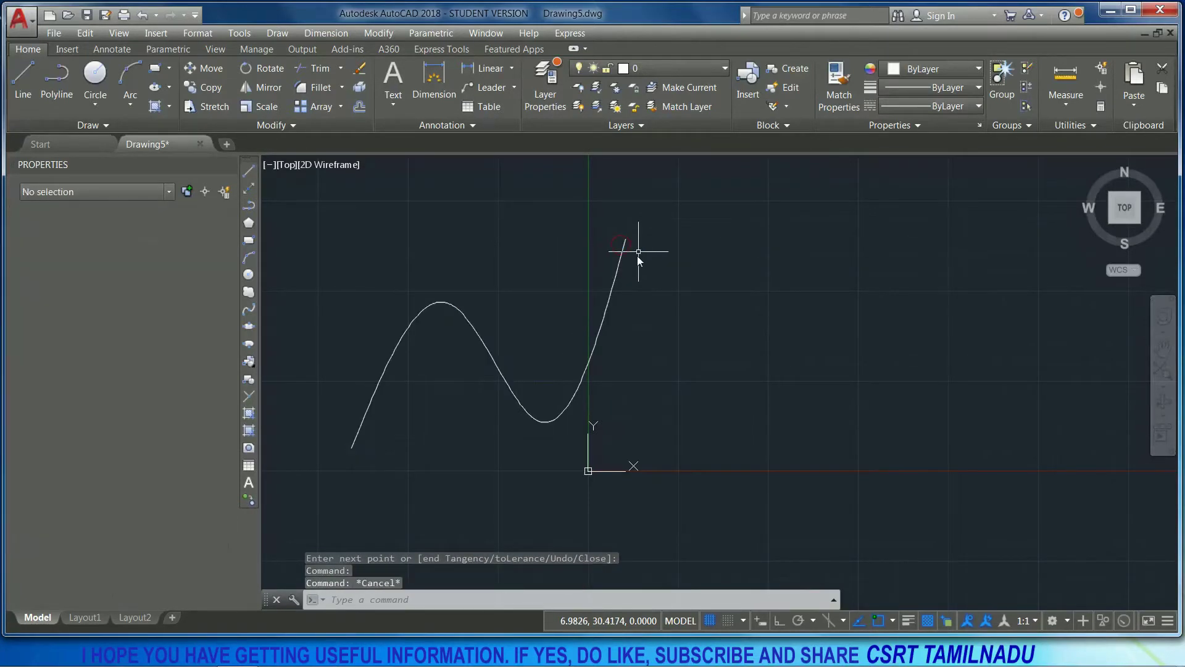
Step: Draw a second wavy spline starting from the first curve's upper end
{"action": "type", "text": "s"}
{"action": "key", "text": "Return"}
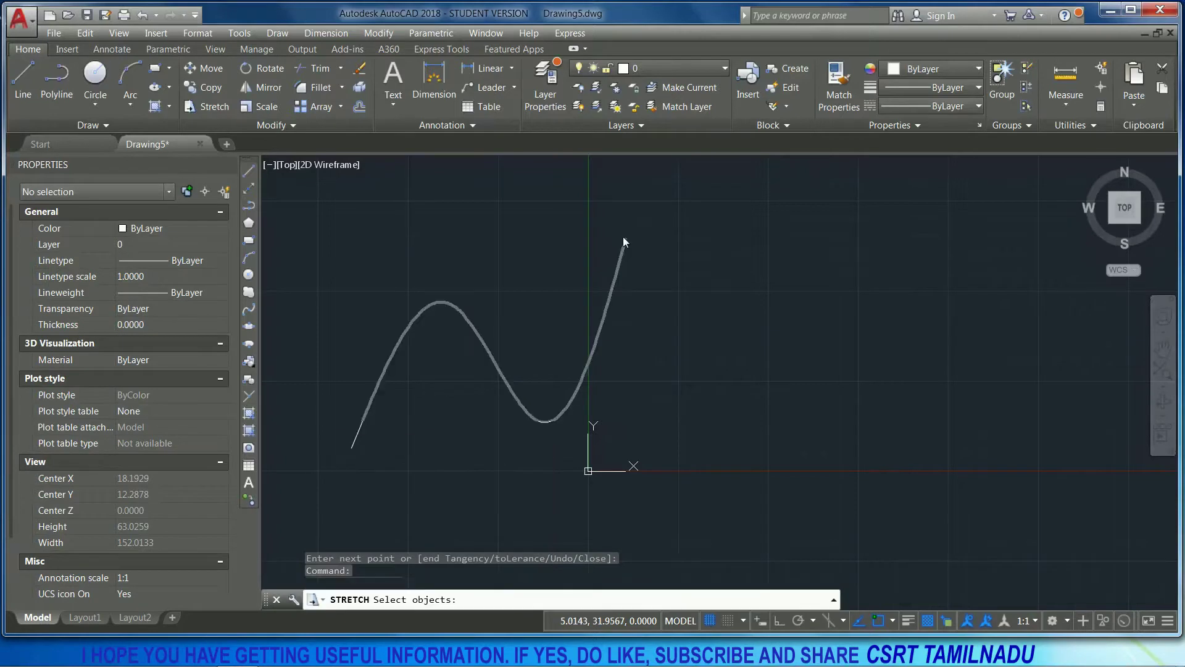
{"action": "key", "text": "Escape"}
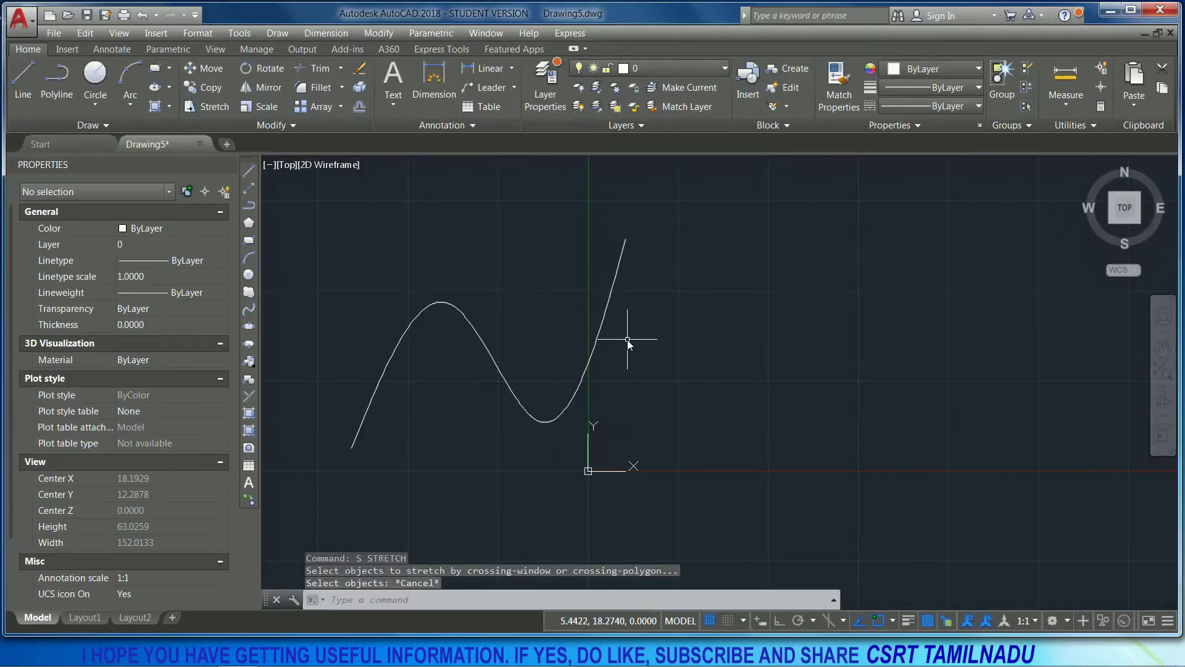
{"action": "type", "text": "spl"}
{"action": "key", "text": "Return"}
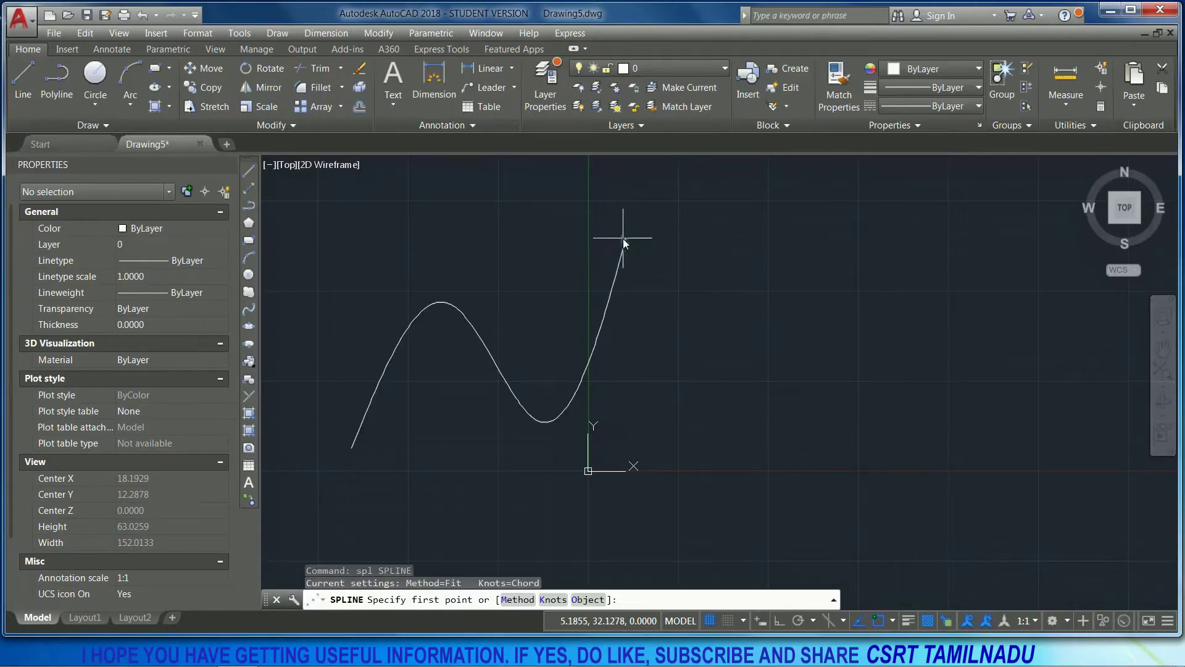
{"action": "left_click", "coordinate": [623, 242]}
{"action": "left_click", "coordinate": [667, 328]}
{"action": "left_click", "coordinate": [730, 251]}
{"action": "left_click", "coordinate": [769, 347]}
{"action": "key", "text": "Return"}
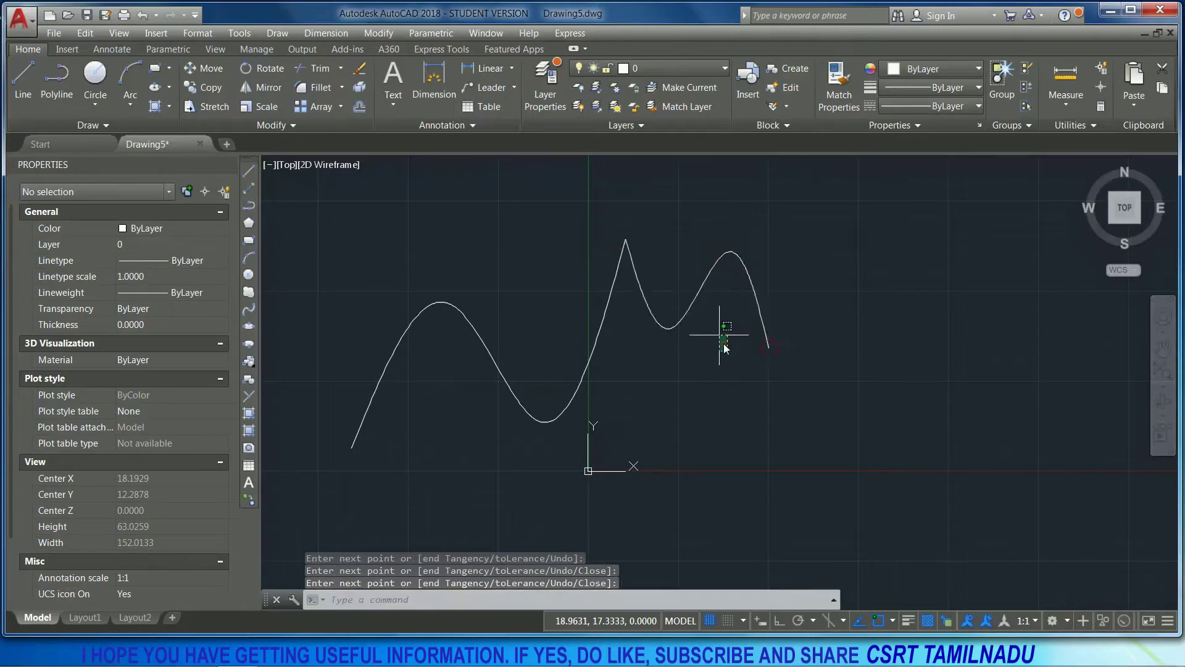
{"action": "left_click", "coordinate": [685, 309]}
{"action": "key", "text": "Escape"}
Step: Select and release the left curve, then start SPLINEDIT with the SPE alias
{"action": "left_click", "coordinate": [603, 377]}
{"action": "left_click", "coordinate": [565, 333]}
{"action": "key", "text": "Escape"}
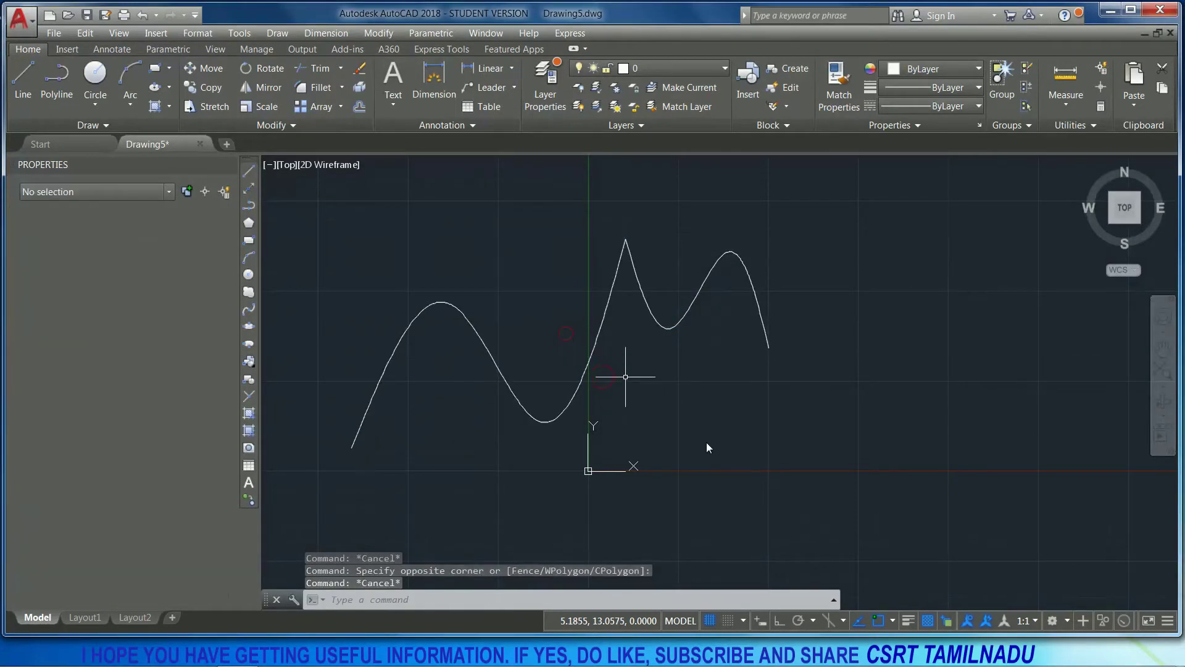
{"action": "type", "text": "spe"}
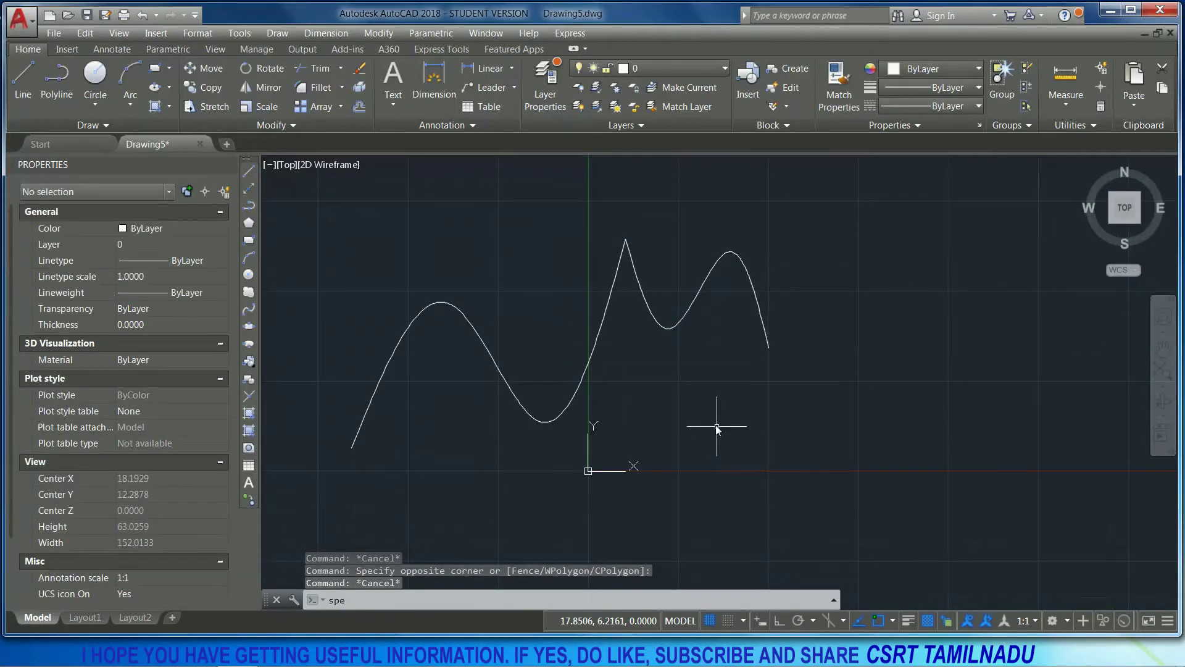
{"action": "key", "text": "Return"}
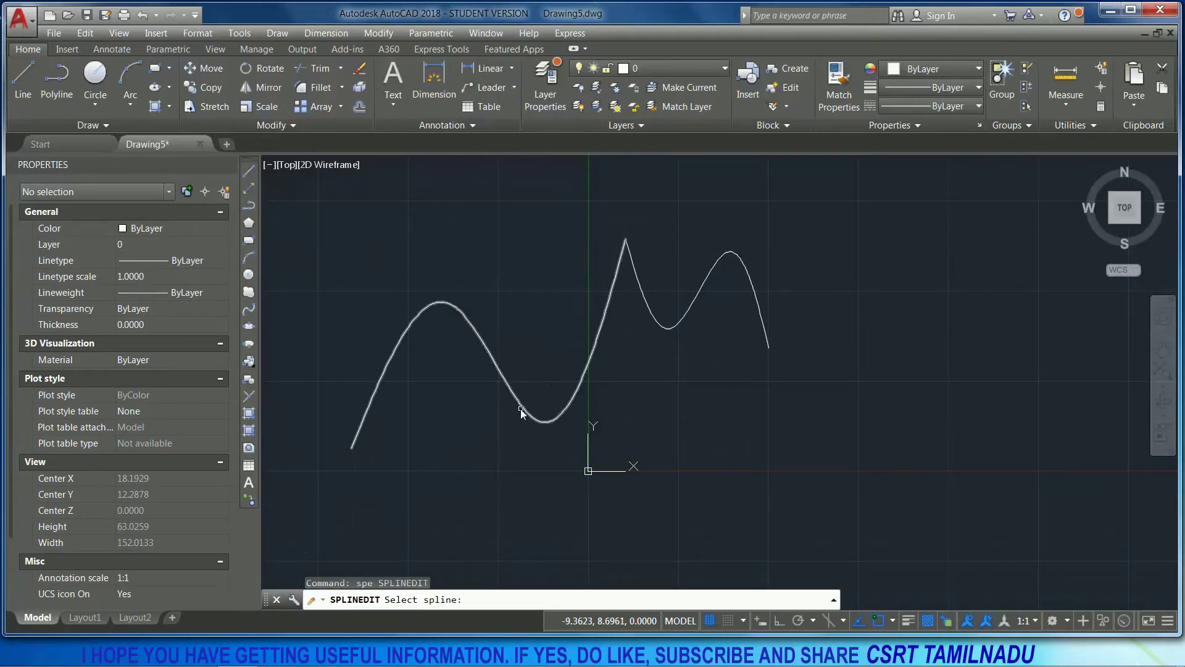
Step: Close the left spline into a loop, reopen it, and pick the Join option
{"action": "left_click", "coordinate": [523, 409]}
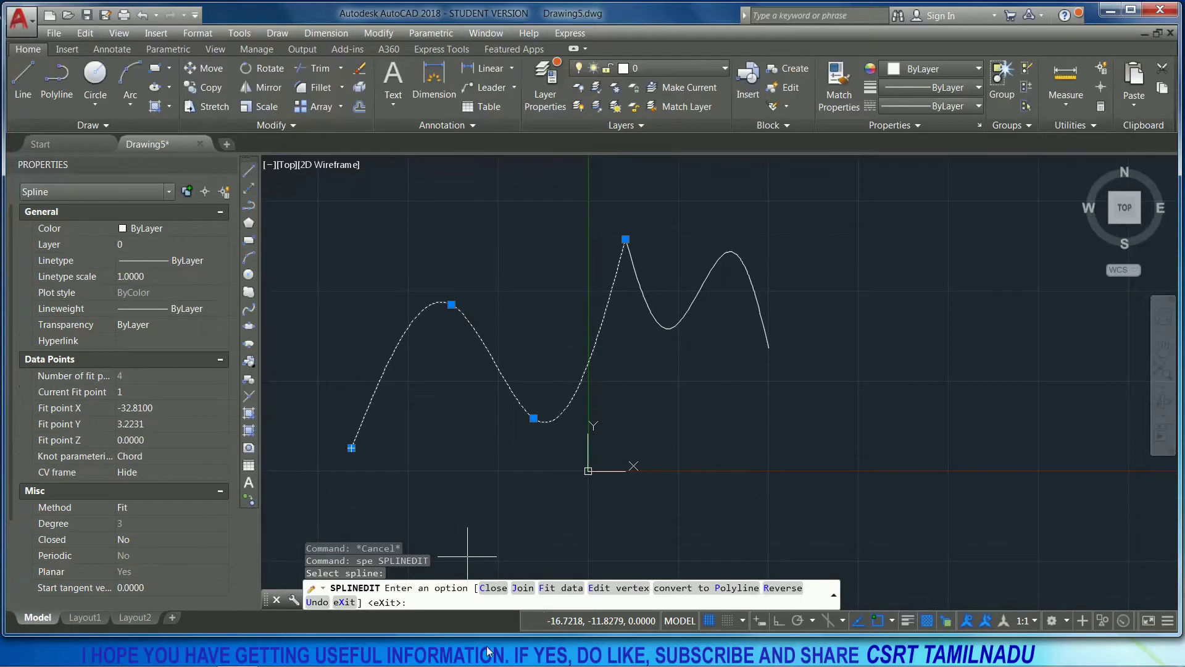
{"action": "left_click", "coordinate": [498, 592]}
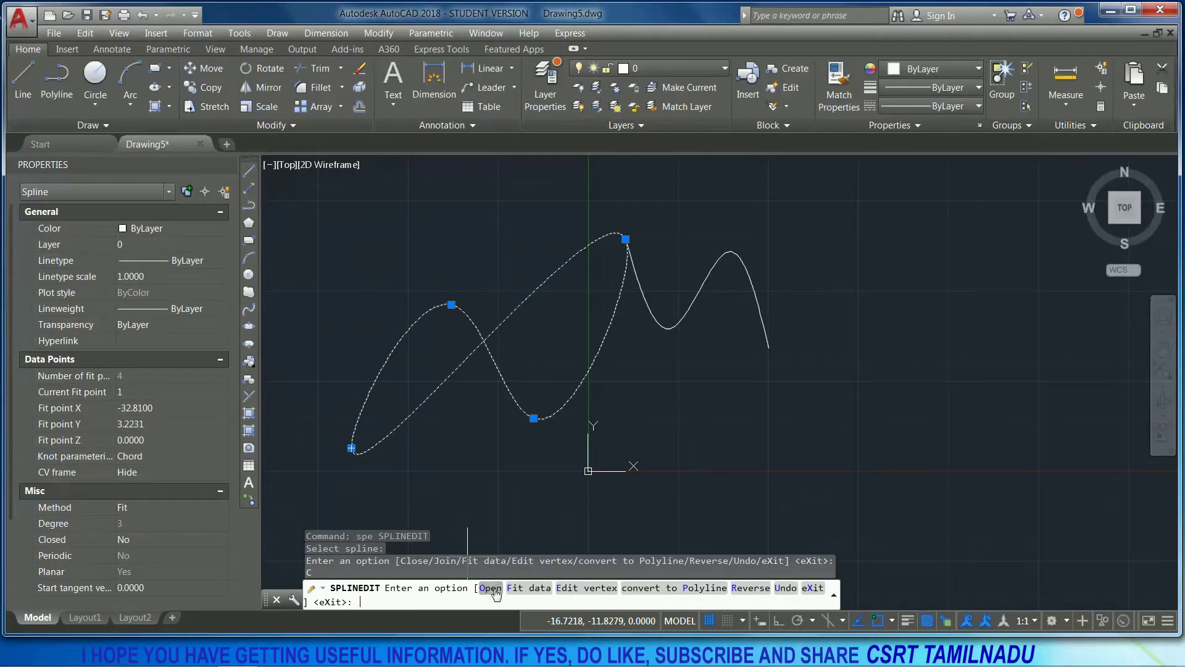
{"action": "left_click", "coordinate": [491, 588]}
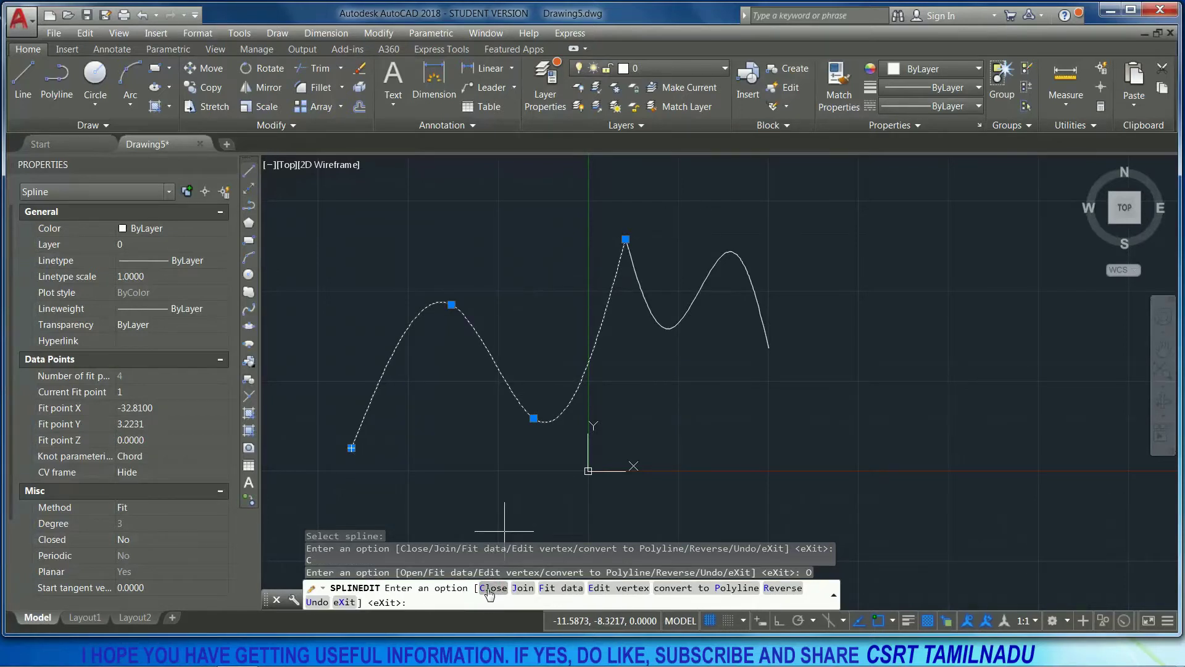
{"action": "left_click", "coordinate": [524, 589]}
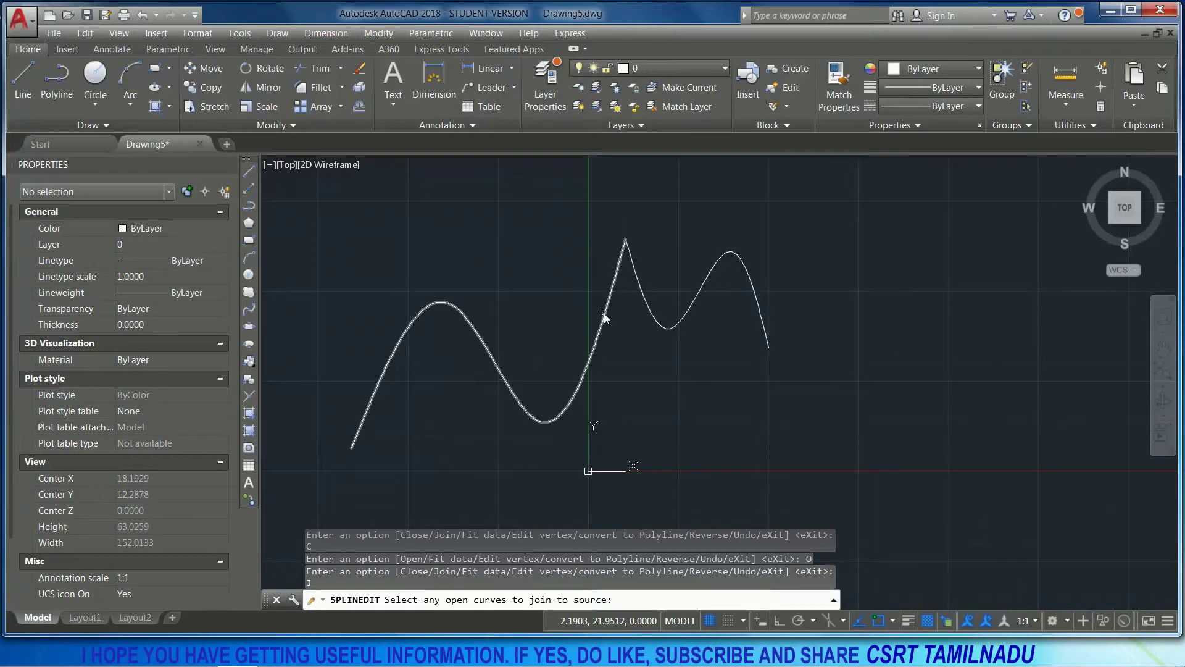
Step: Join the right spline onto the left one and exit SPLINEDIT
{"action": "left_click", "coordinate": [640, 290]}
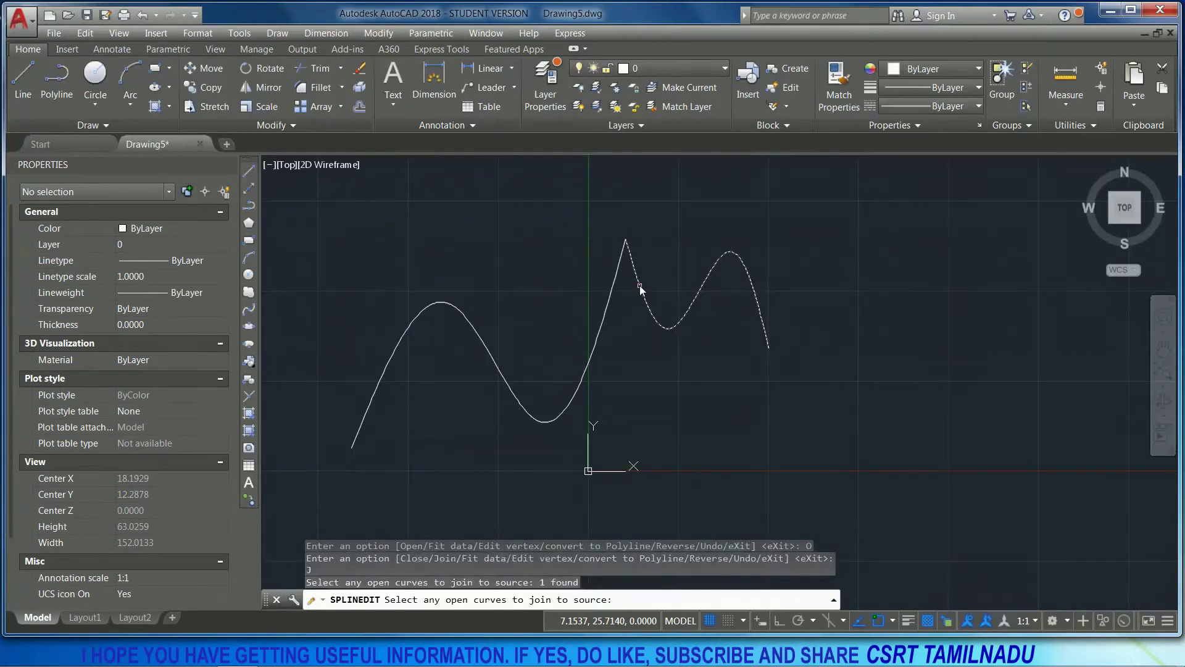
{"action": "key", "text": "Return"}
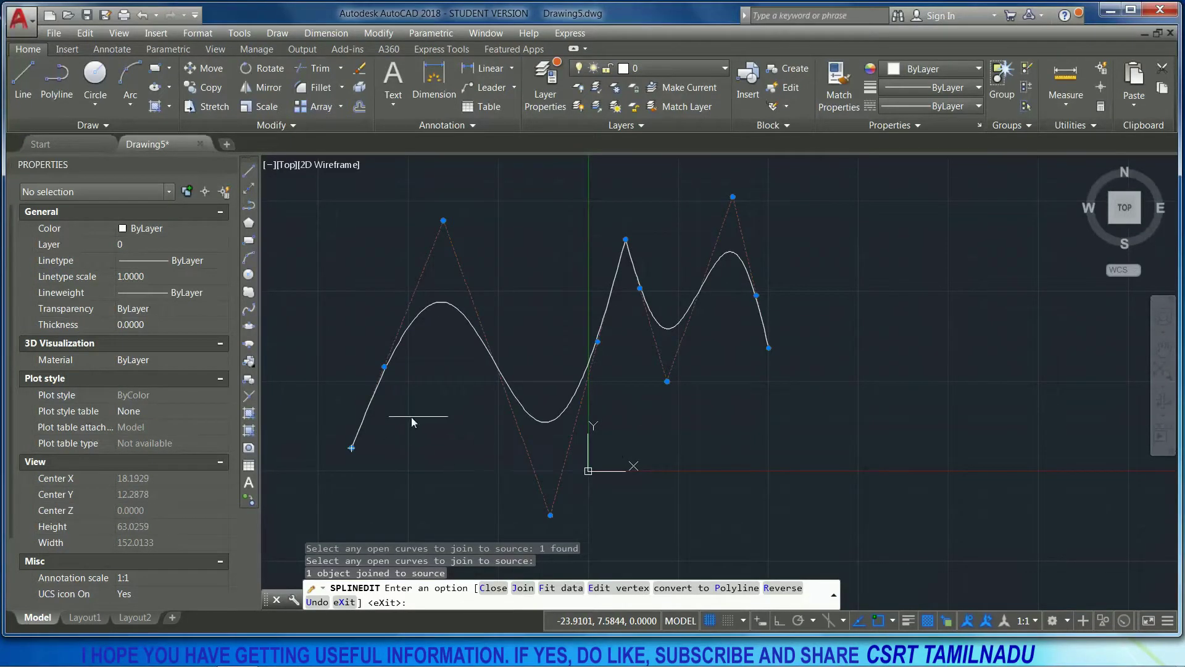
{"action": "key", "text": "Return"}
{"action": "left_click", "coordinate": [591, 385]}
{"action": "left_click", "coordinate": [561, 364]}
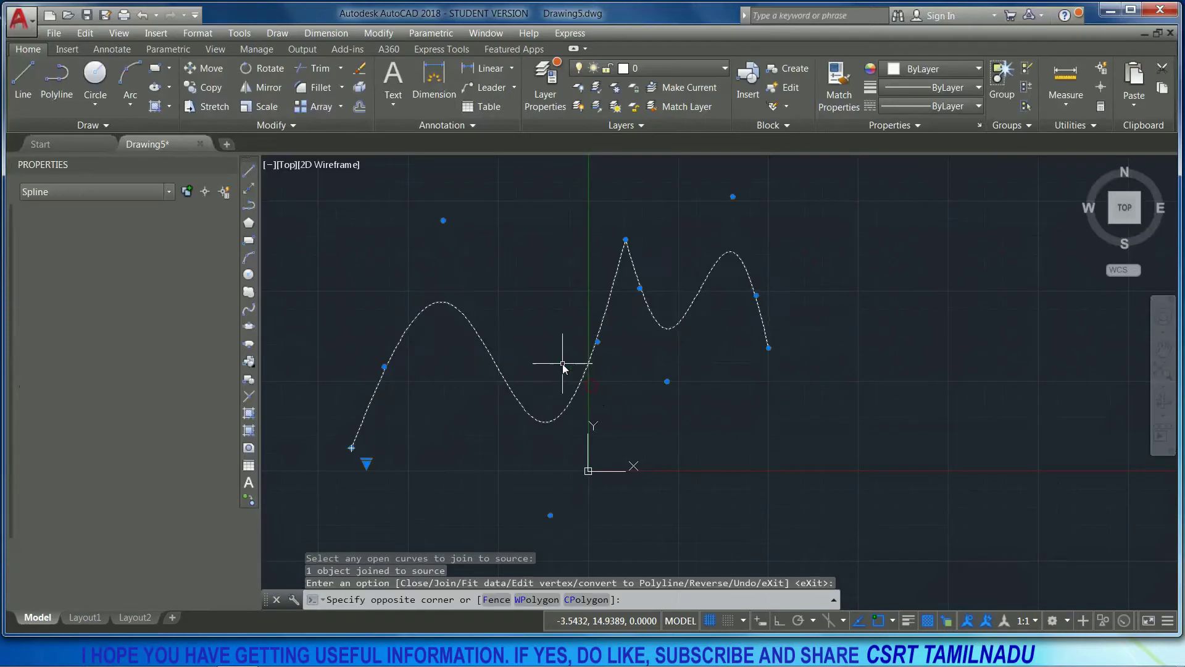
{"action": "key", "text": "Escape"}
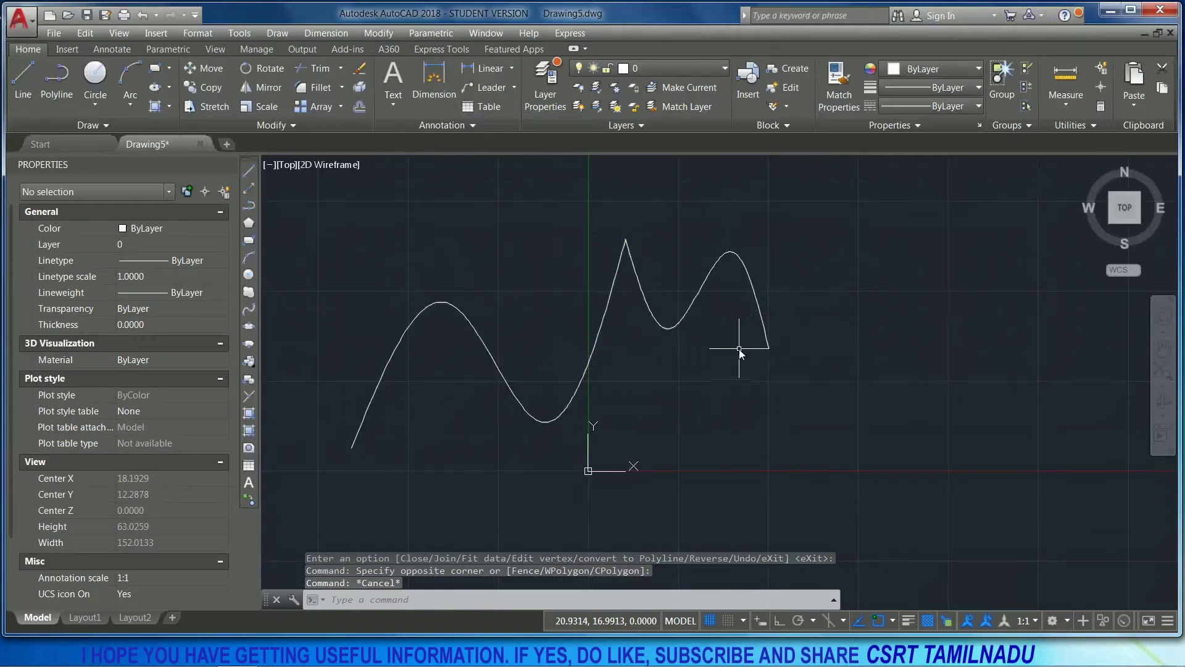
{"action": "type", "text": "pl"}
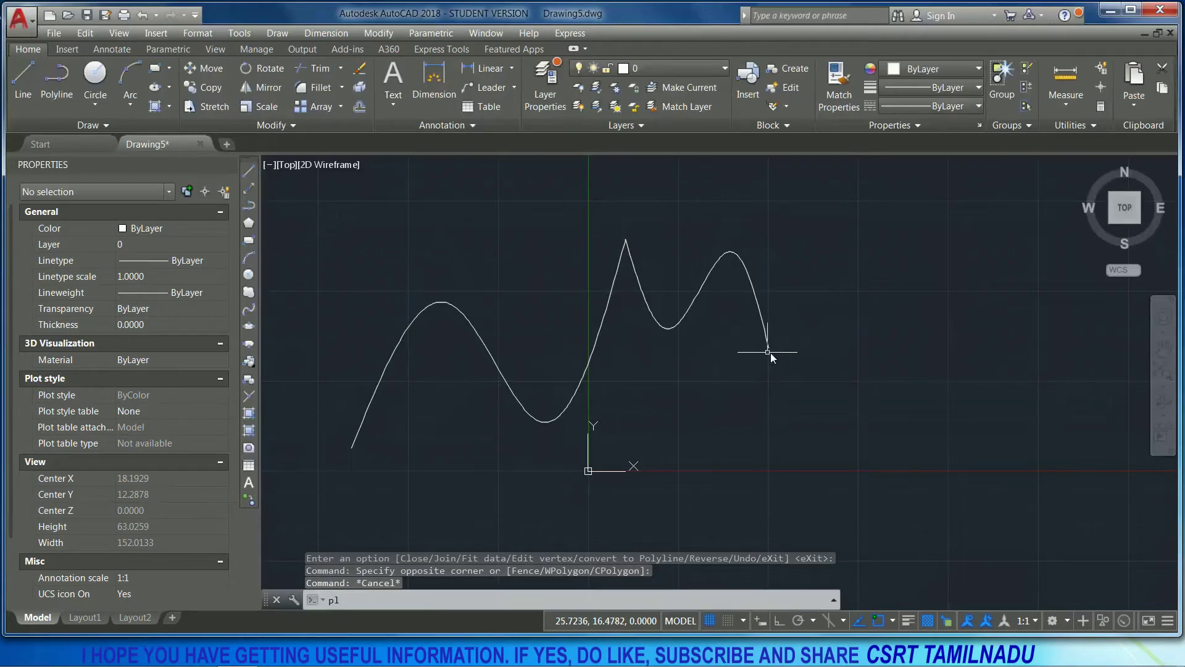
{"action": "type", "text": "pl"}
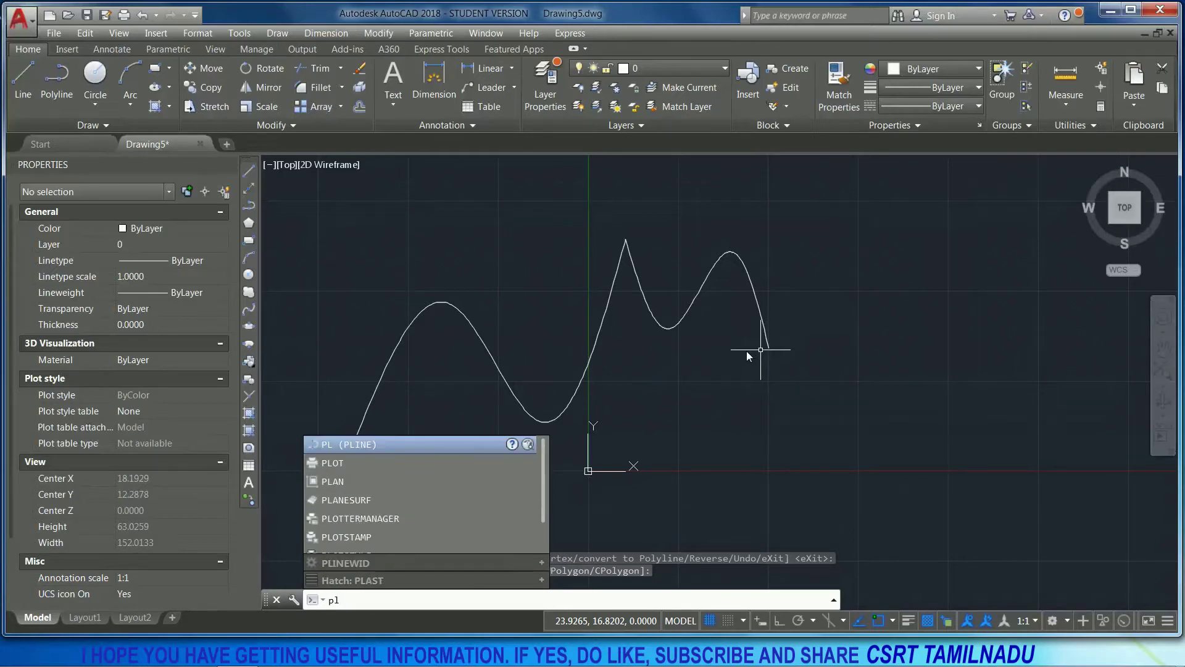
Step: Draw a three-segment zigzag polyline continuing from the spline's right end
{"action": "key", "text": "Return"}
{"action": "left_click", "coordinate": [767, 347]}
{"action": "left_click", "coordinate": [813, 278]}
{"action": "left_click", "coordinate": [858, 376]}
{"action": "left_click", "coordinate": [886, 267]}
{"action": "key", "text": "Return"}
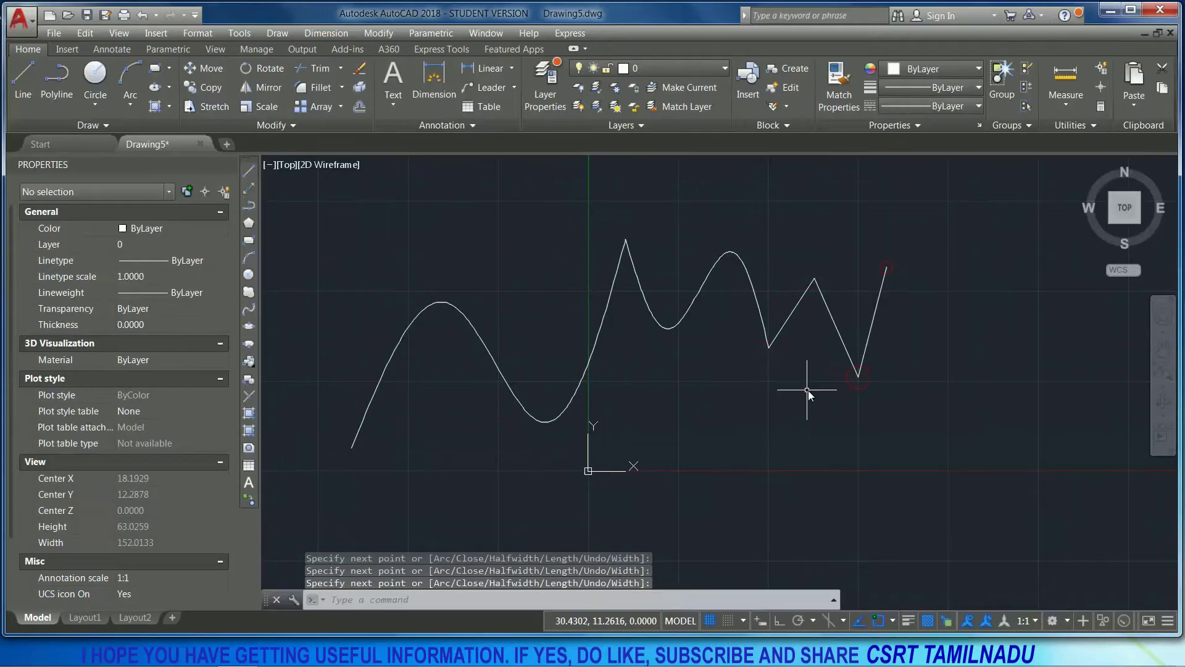
{"action": "left_click", "coordinate": [833, 316]}
{"action": "left_click", "coordinate": [816, 353]}
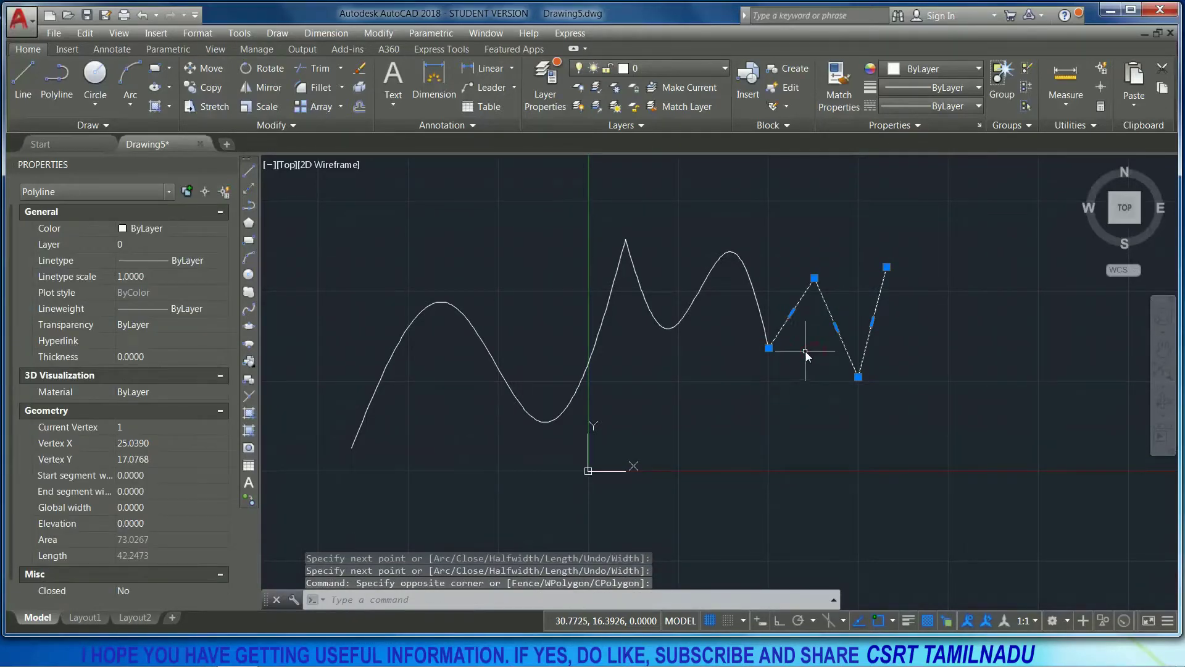
{"action": "key", "text": "Escape"}
Step: Join the zigzag polyline onto the spline using SPLINEDIT's Join option
{"action": "left_click", "coordinate": [768, 291]}
{"action": "left_click", "coordinate": [725, 307]}
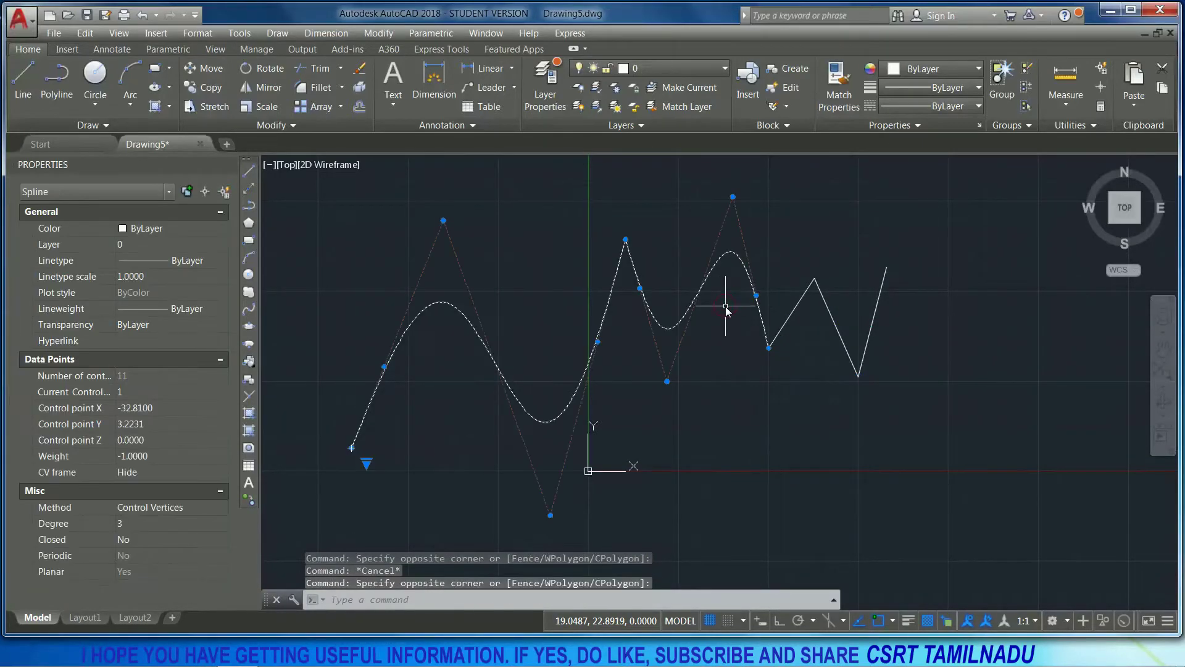
{"action": "type", "text": "p"}
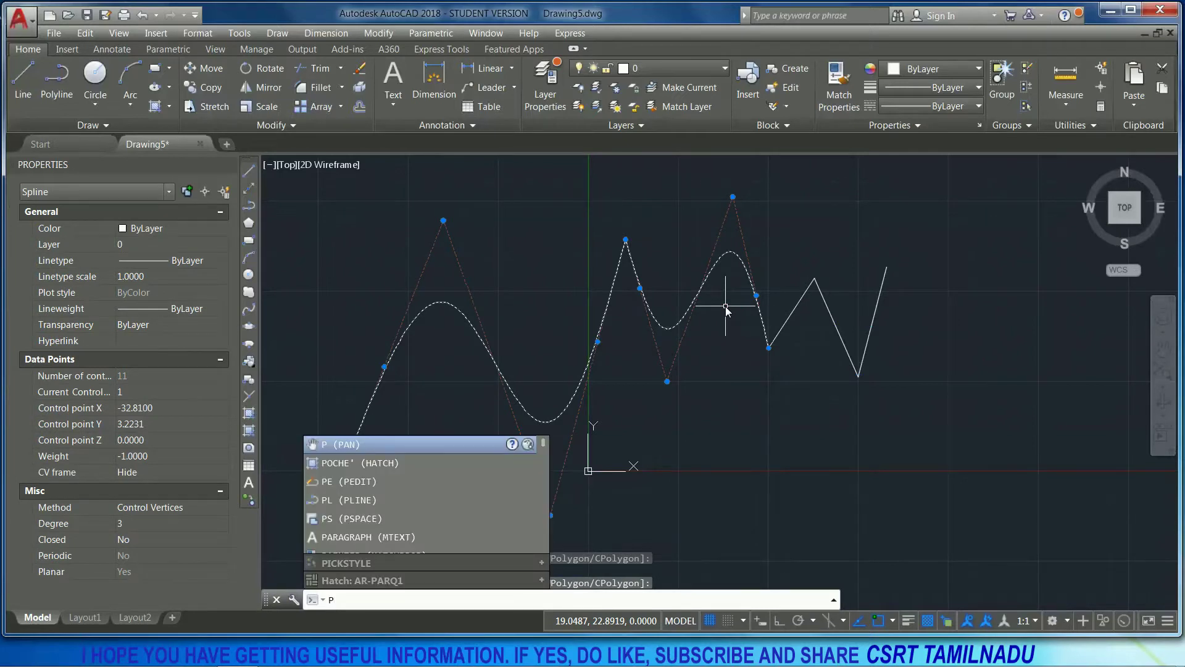
{"action": "type", "text": "pe"}
{"action": "key", "text": "Return"}
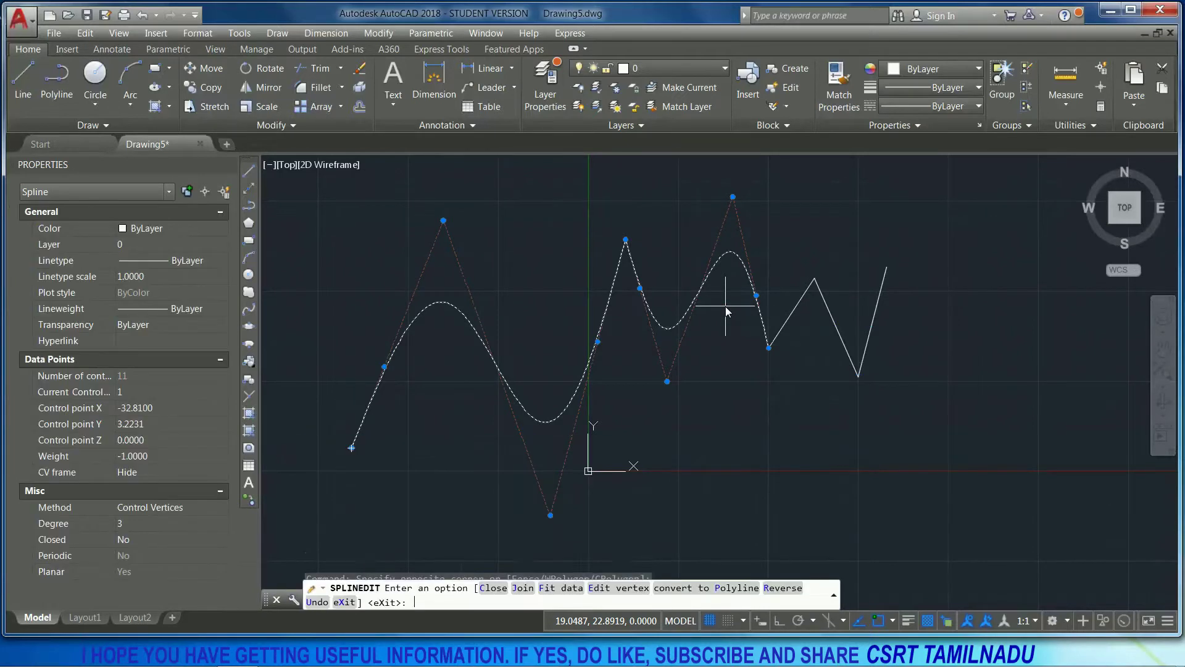
{"action": "type", "text": "j"}
{"action": "key", "text": "Return"}
{"action": "left_click", "coordinate": [832, 319]}
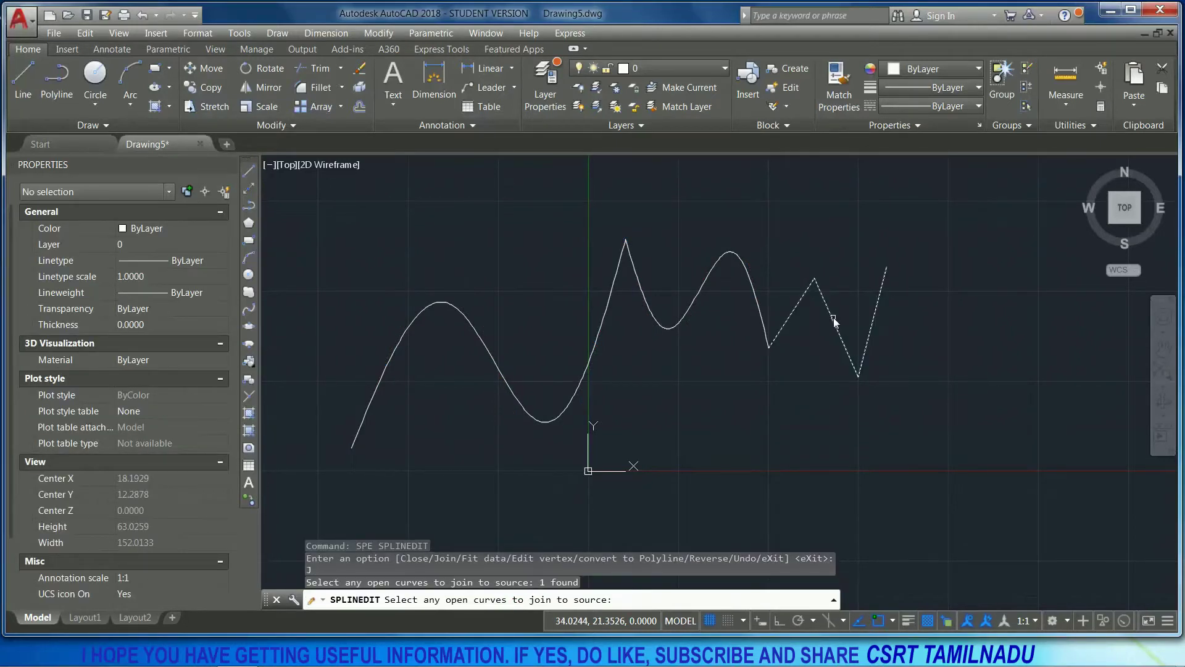
{"action": "key", "text": "Return"}
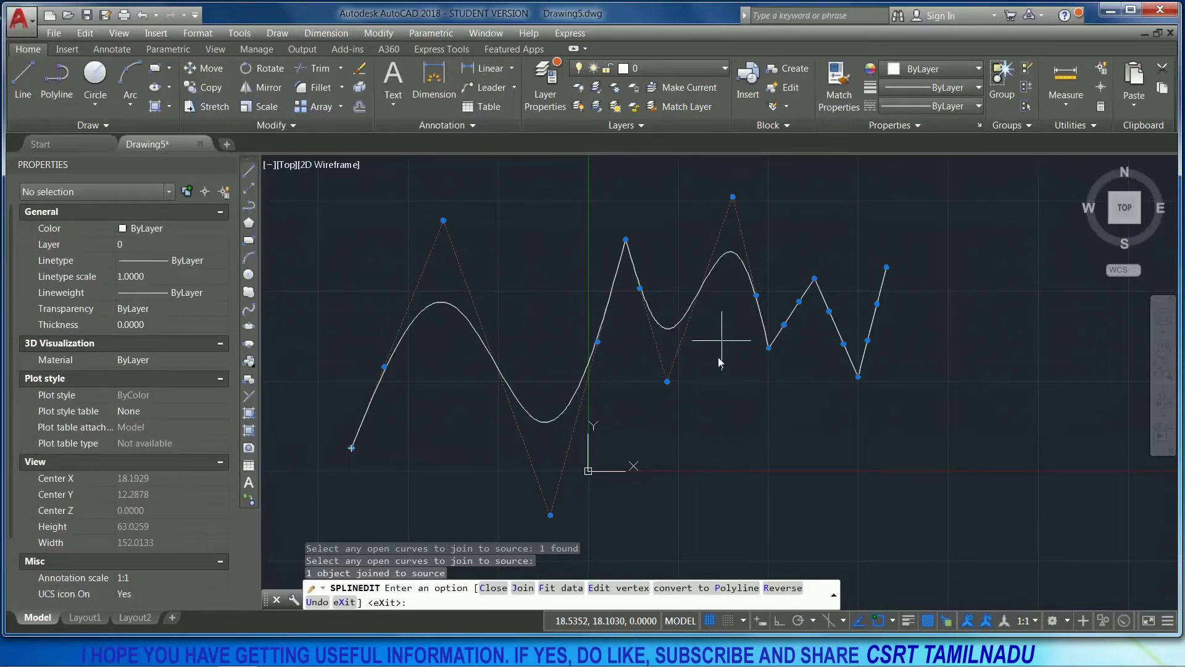
{"action": "key", "text": "Return"}
Step: Undo the join and erase the right-hand curve, leaving only the S-shaped spline
{"action": "left_click", "coordinate": [702, 374]}
{"action": "left_click", "coordinate": [624, 298]}
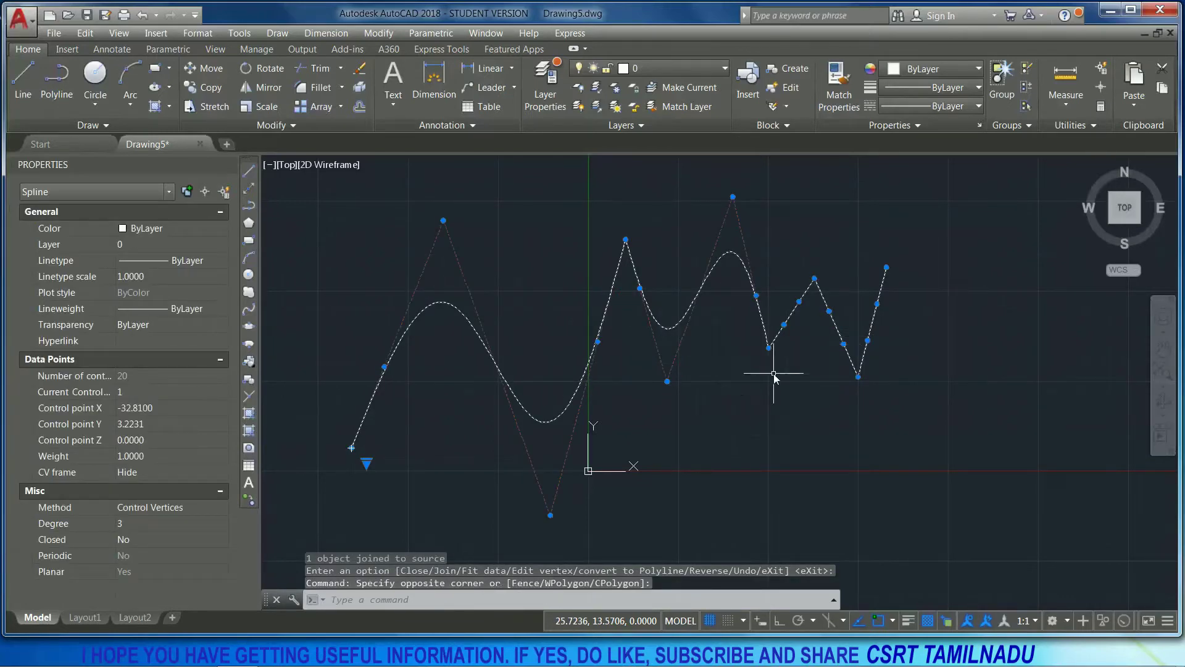
{"action": "left_click", "coordinate": [758, 474]}
{"action": "left_click", "coordinate": [712, 356]}
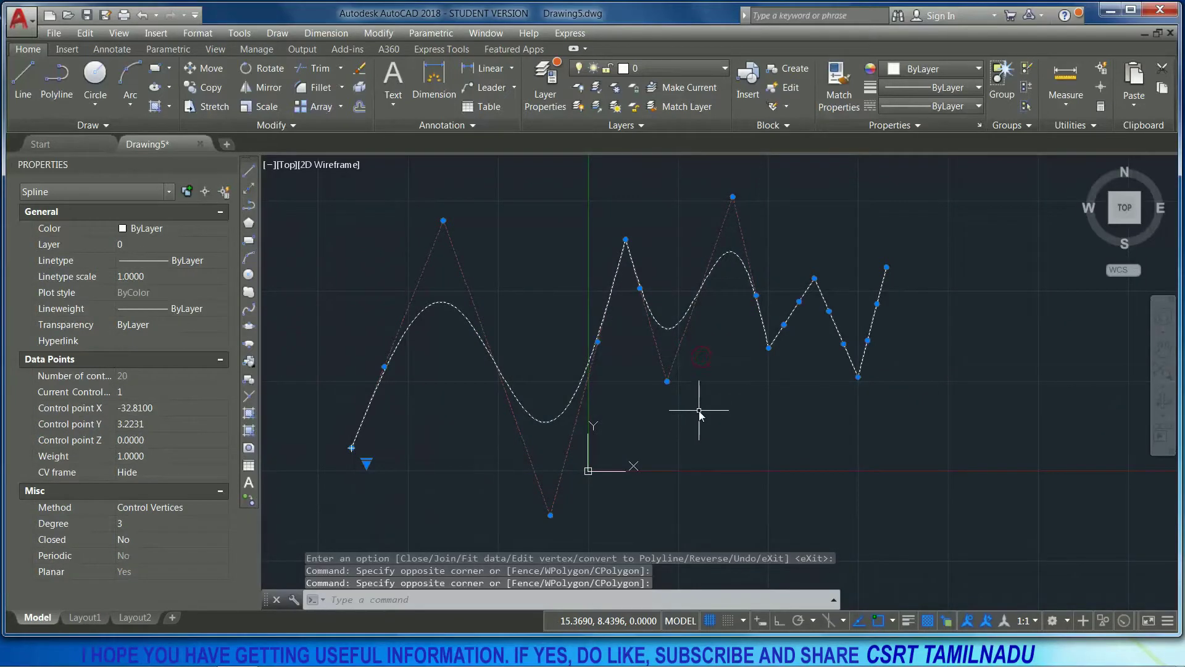
{"action": "key", "text": "Escape"}
{"action": "key", "text": "ctrl+z"}
{"action": "key", "text": "ctrl+z"}
{"action": "key", "text": "ctrl+z"}
{"action": "left_click", "coordinate": [737, 318]}
{"action": "left_click", "coordinate": [701, 253]}
{"action": "key", "text": "Delete"}
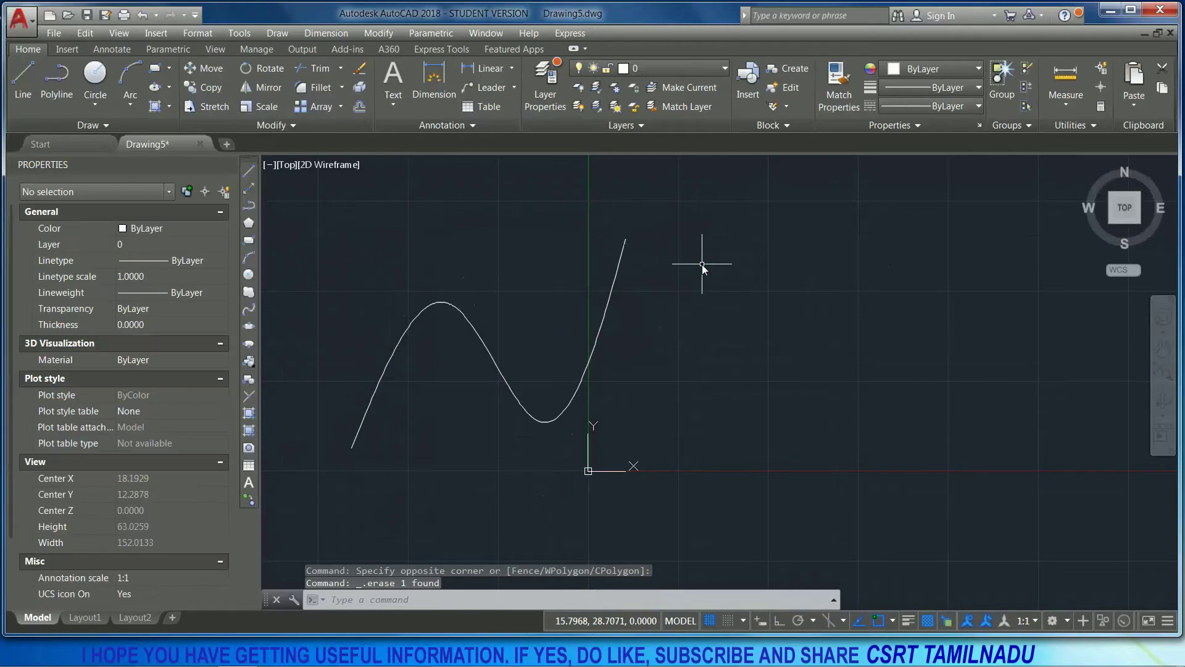
Step: Pick the S-shaped spline in SPLINEDIT and enter its Fit data option
{"action": "type", "text": "s"}
{"action": "type", "text": "e"}
{"action": "key", "text": "Return"}
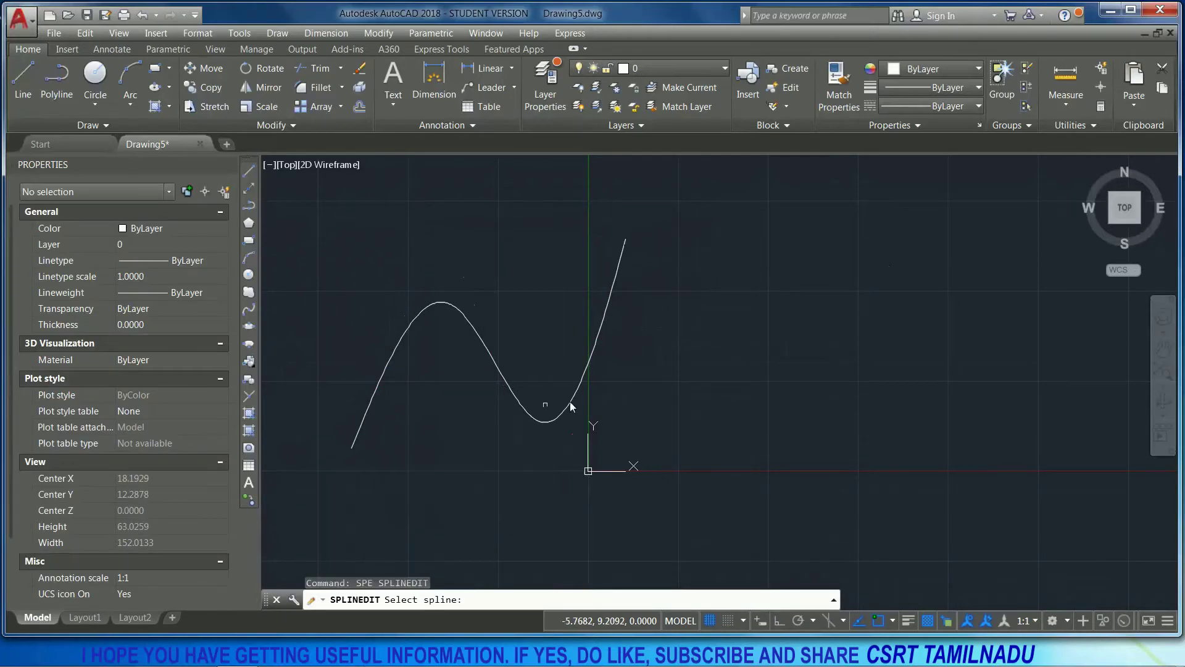
{"action": "left_click", "coordinate": [524, 411]}
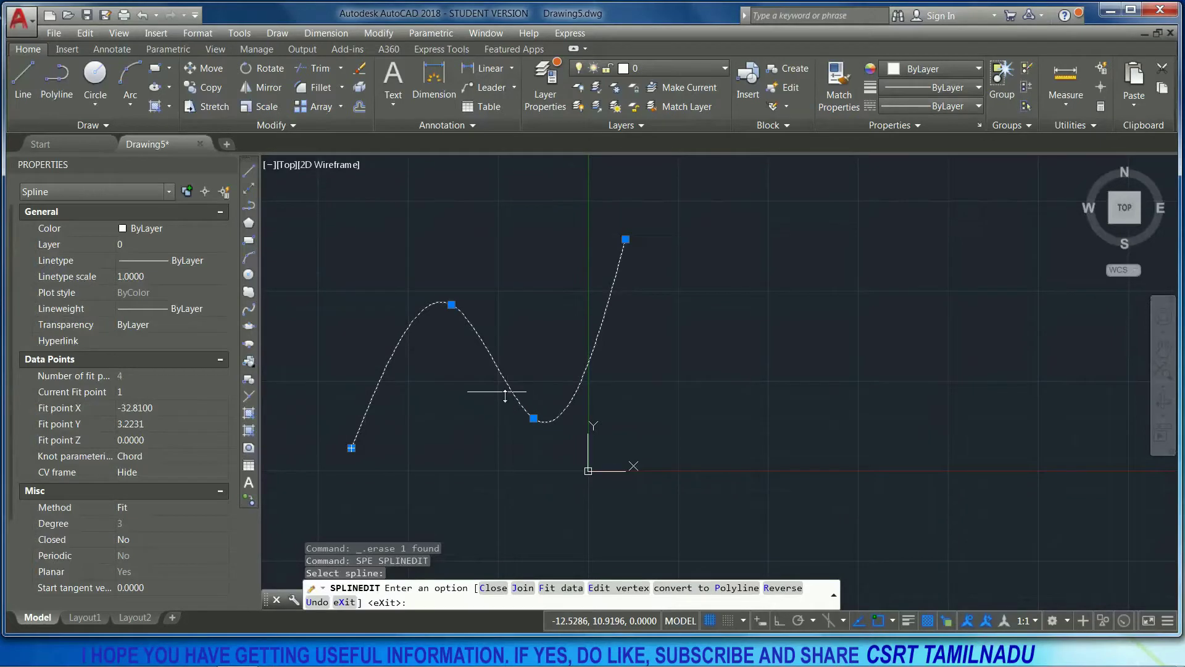
{"action": "left_click", "coordinate": [557, 597]}
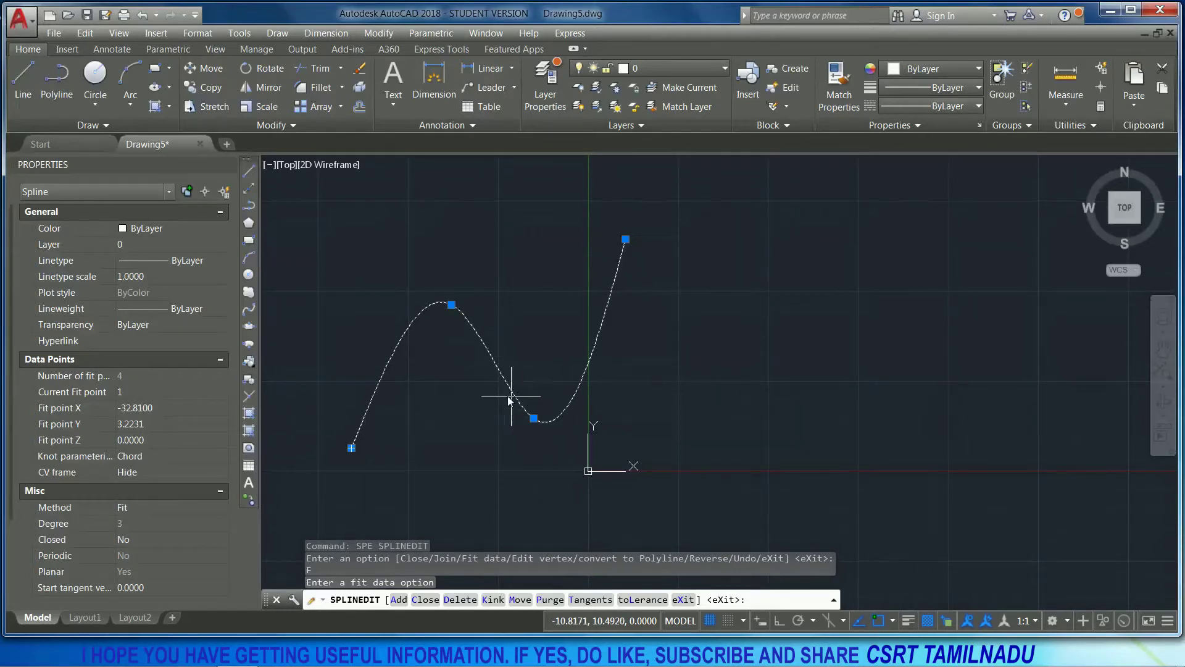
Step: Add three fit points between the peak and valley, then close and reopen the spline
{"action": "left_click", "coordinate": [397, 602]}
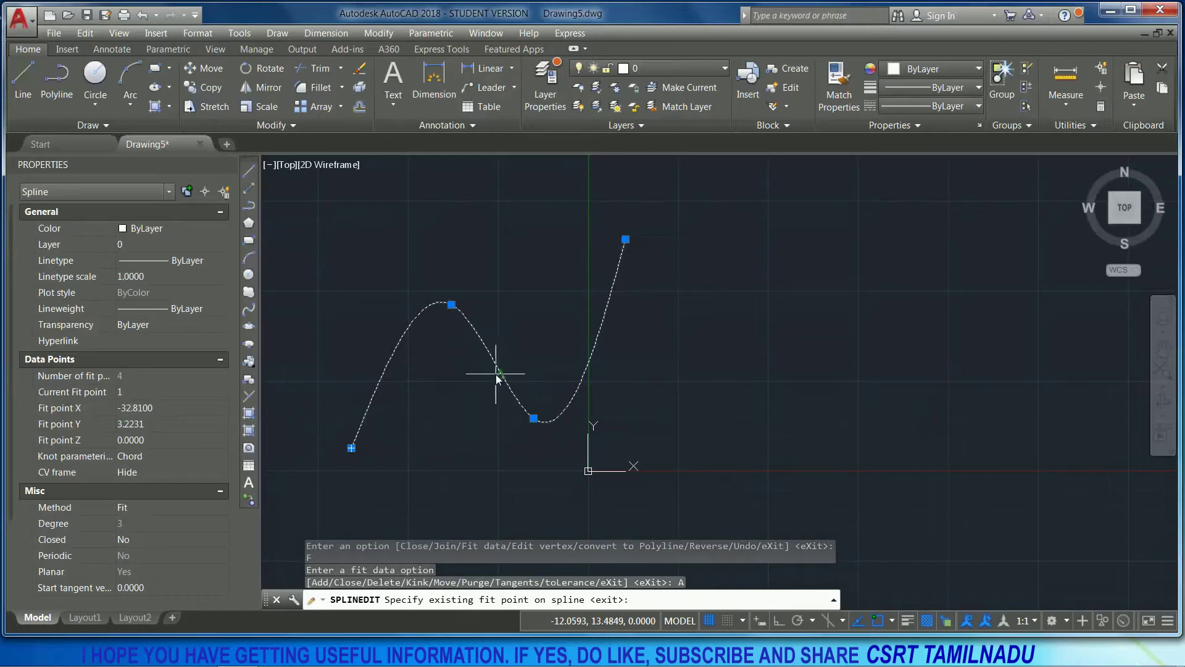
{"action": "left_click", "coordinate": [452, 304]}
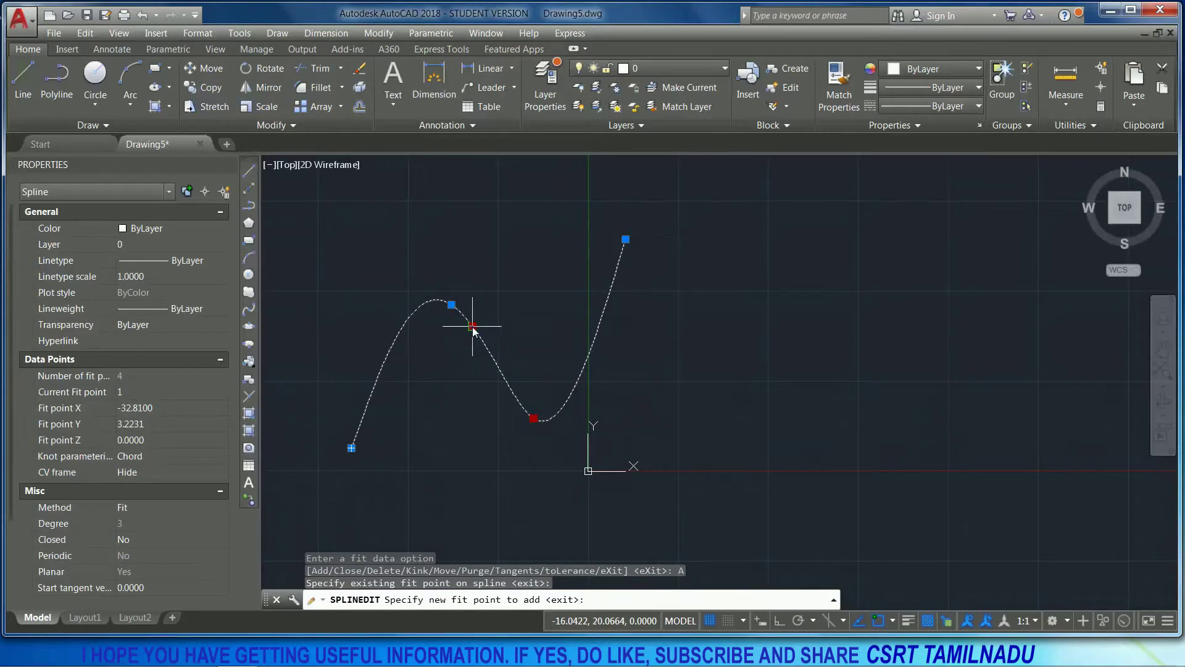
{"action": "left_click", "coordinate": [473, 325]}
{"action": "left_click", "coordinate": [500, 369]}
{"action": "left_click", "coordinate": [514, 398]}
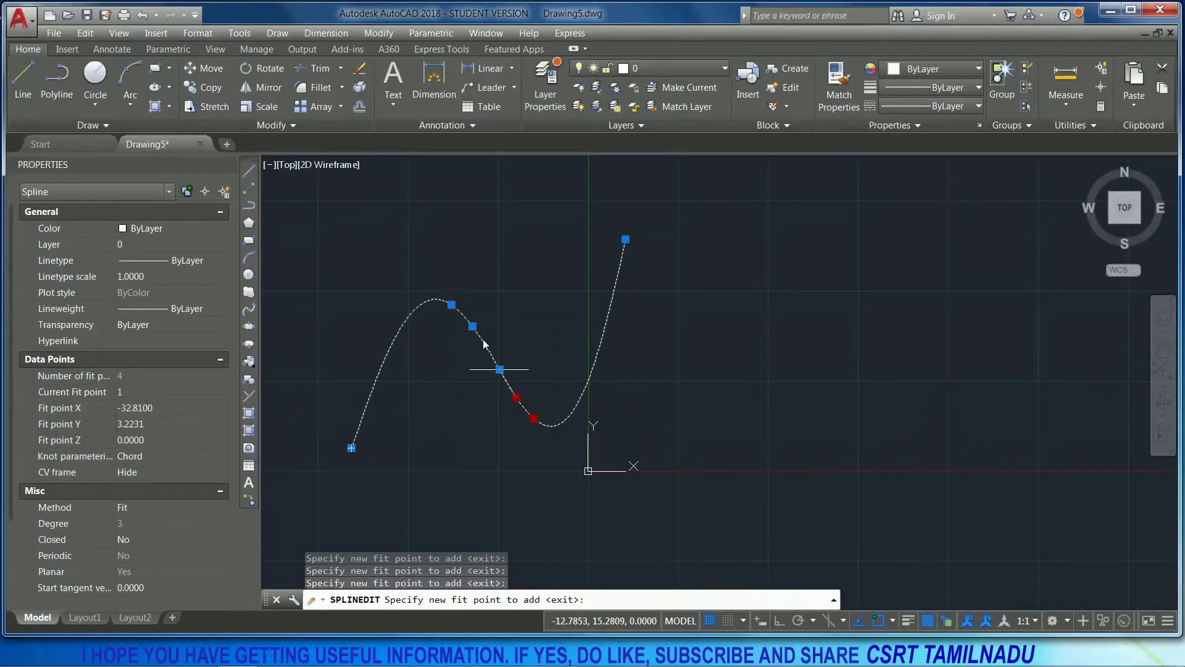
{"action": "key", "text": "Return"}
{"action": "key", "text": "Return"}
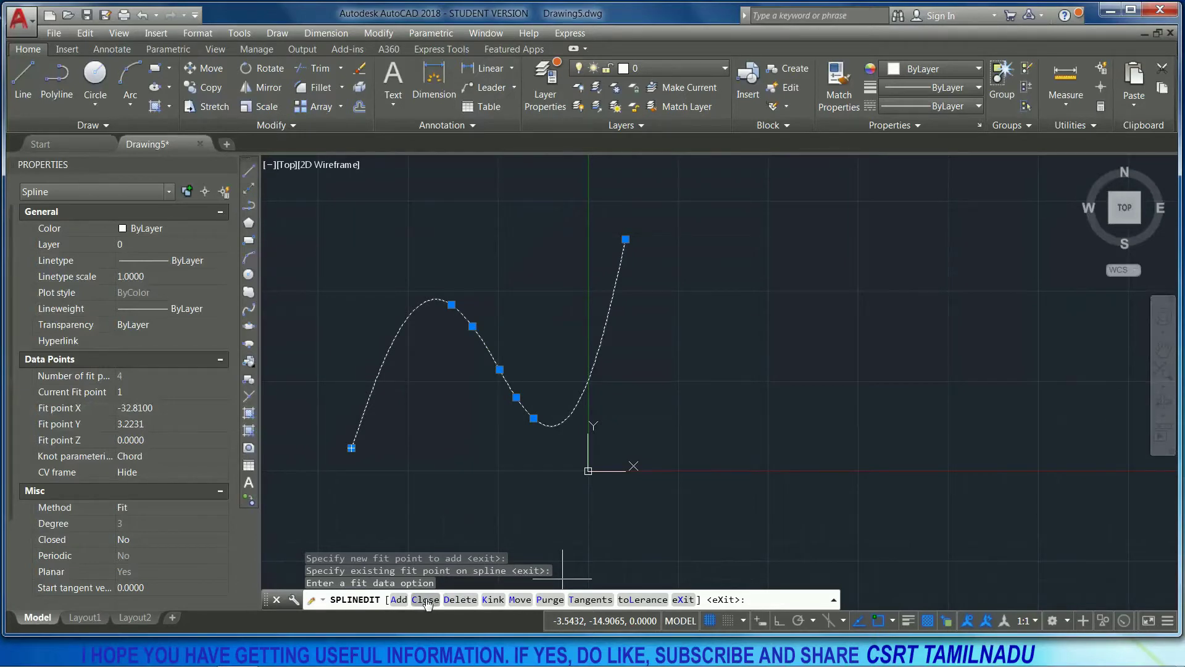
{"action": "left_click", "coordinate": [426, 599]}
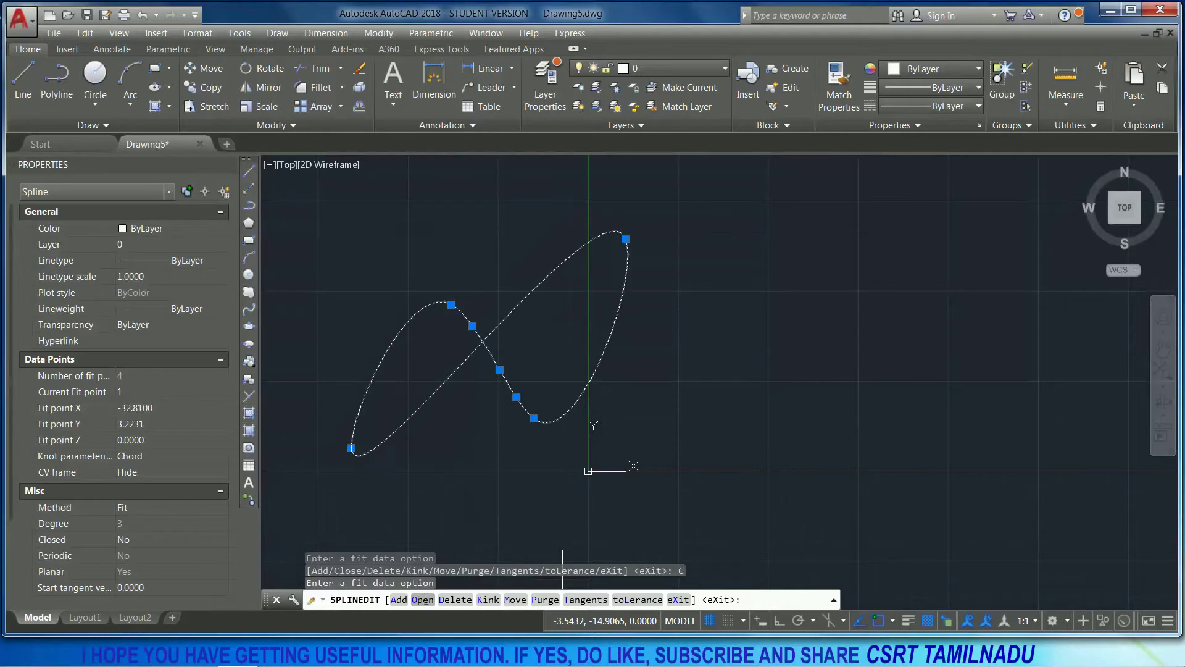
{"action": "left_click", "coordinate": [423, 599]}
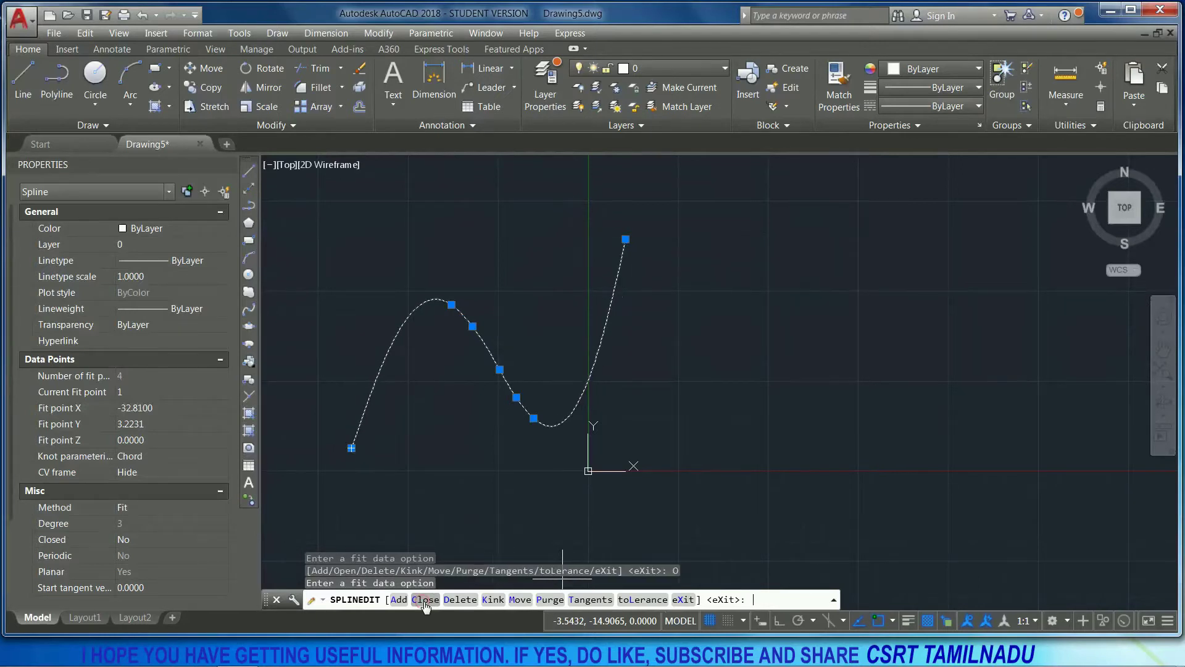
Step: Delete the three added fit points on the descent between peak and valley
{"action": "left_click", "coordinate": [461, 600]}
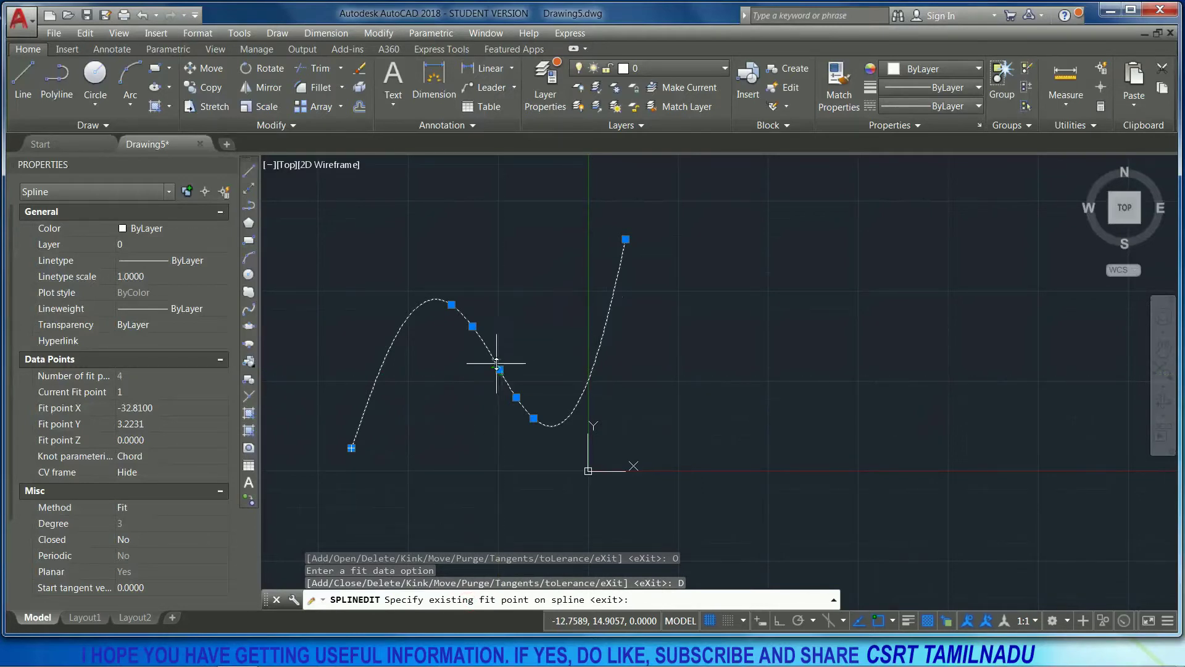
{"action": "left_click", "coordinate": [500, 368]}
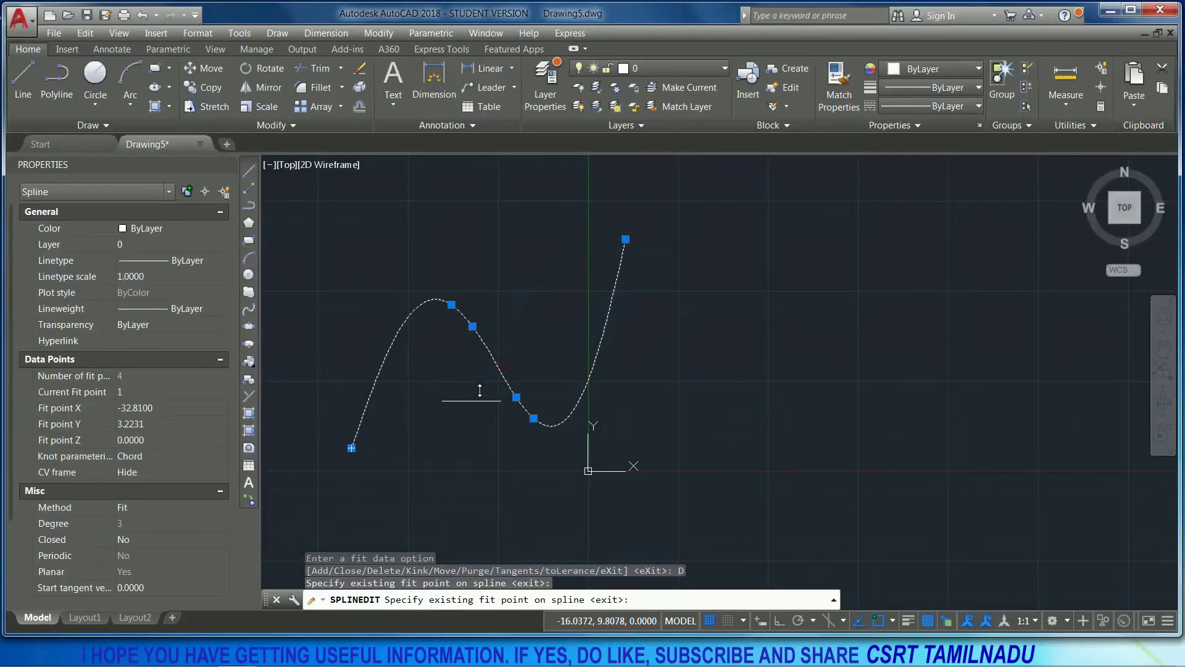
{"action": "left_click", "coordinate": [472, 325]}
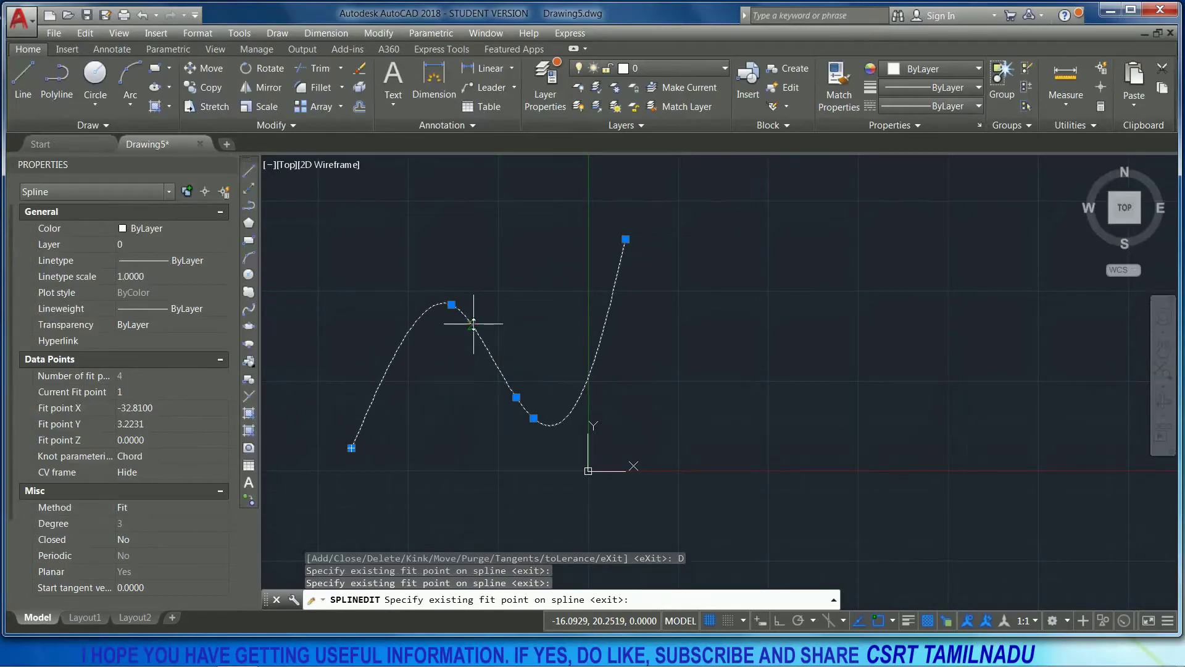
{"action": "left_click", "coordinate": [515, 400]}
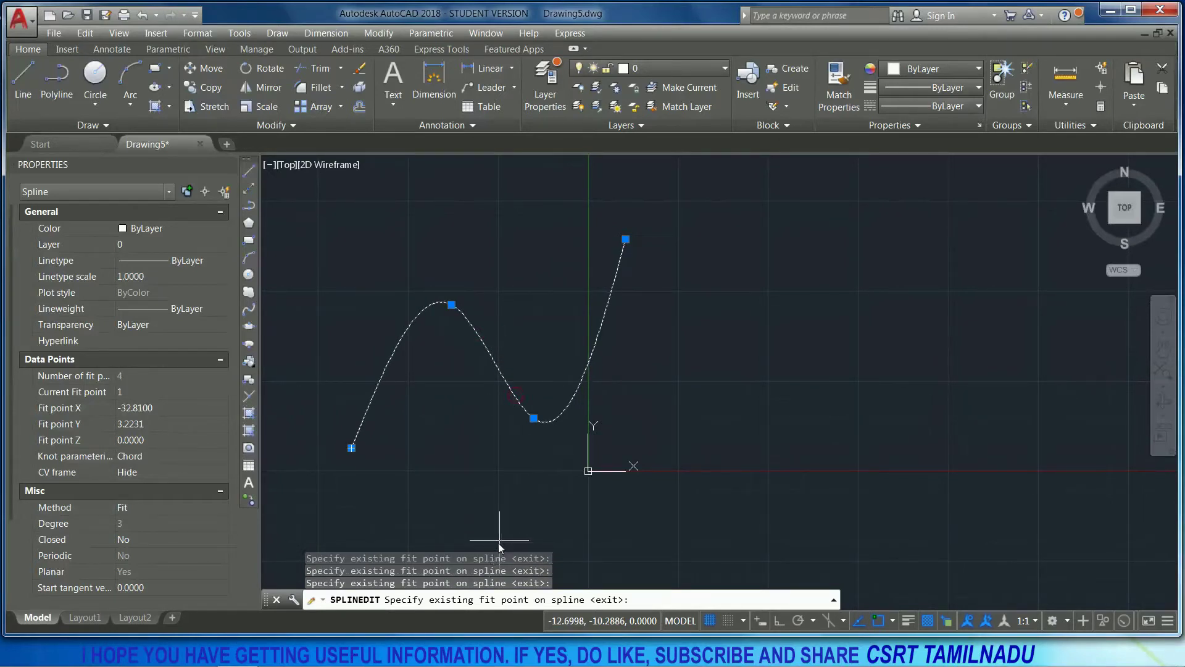
{"action": "key", "text": "Return"}
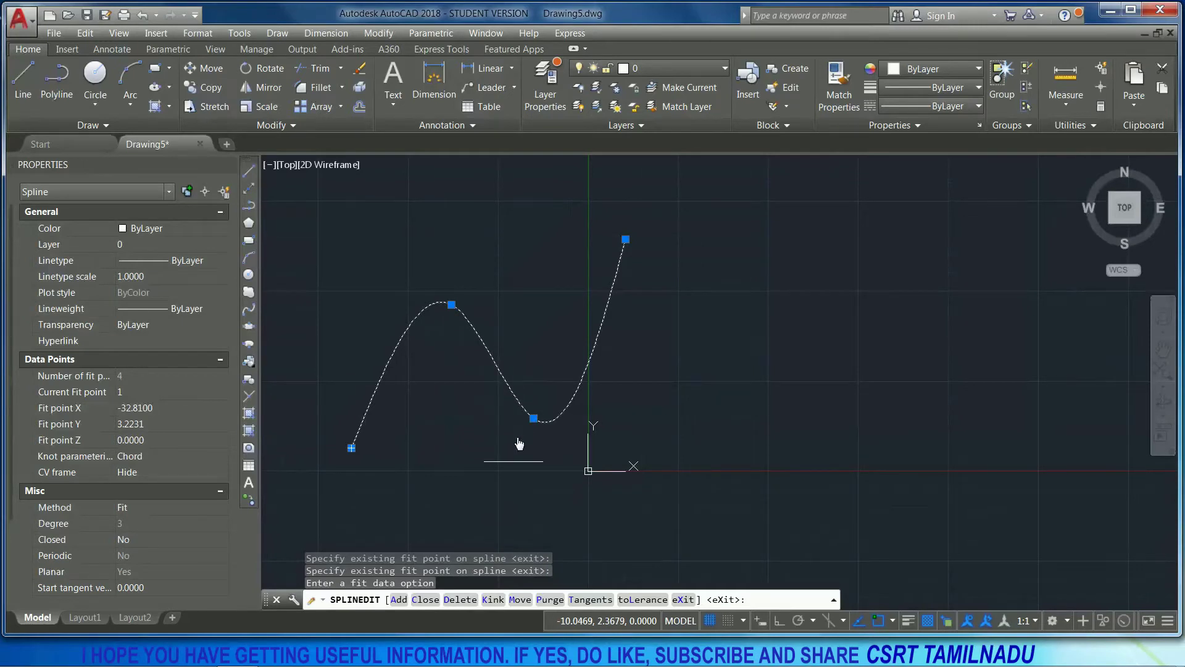
Step: Place six kinks: near the start, on both slopes, past peak and valley, and near the end
{"action": "left_click", "coordinate": [493, 599]}
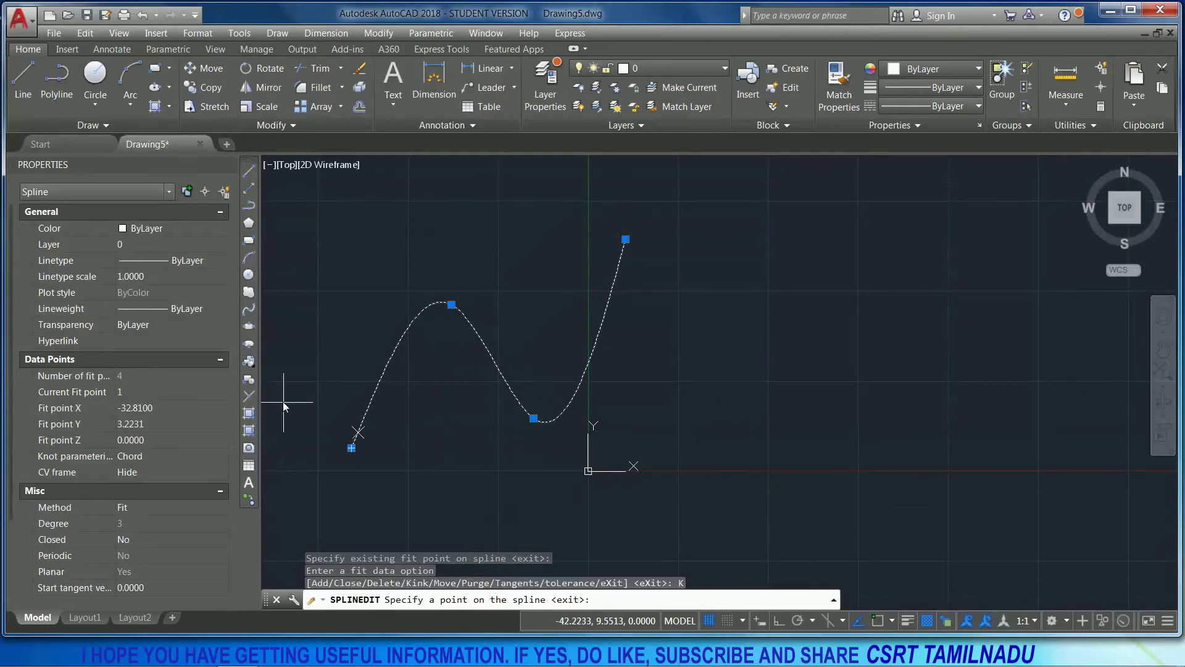
{"action": "left_click", "coordinate": [420, 435]}
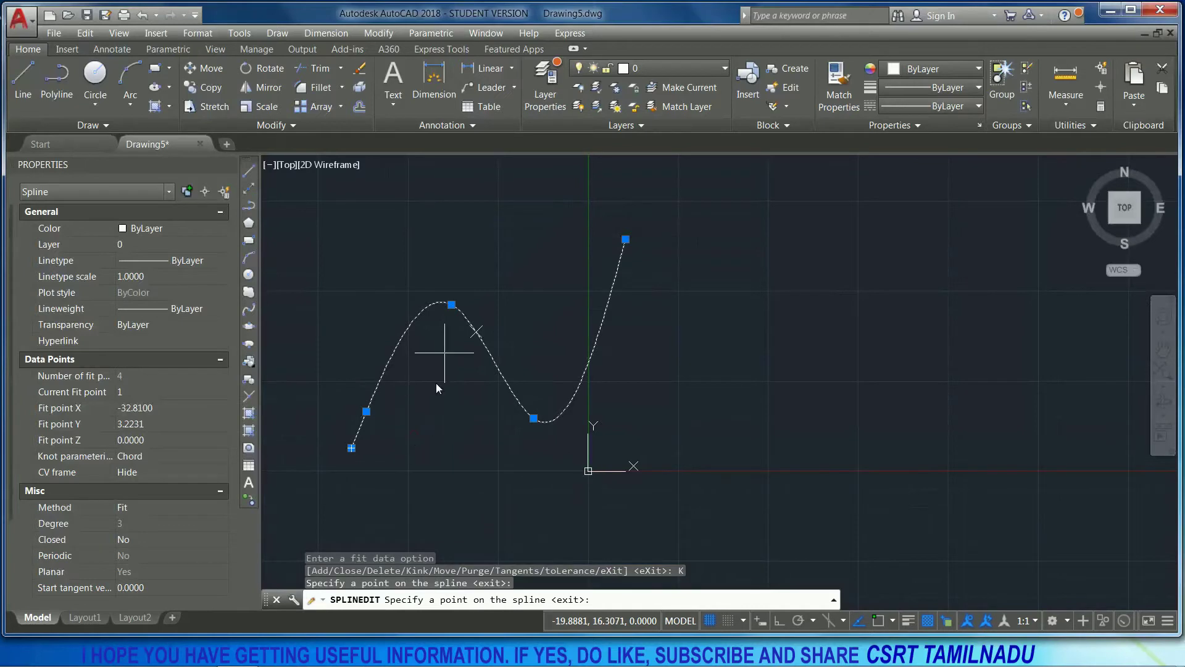
{"action": "left_click", "coordinate": [396, 345]}
{"action": "left_click", "coordinate": [491, 356]}
{"action": "left_click", "coordinate": [575, 392]}
{"action": "left_click", "coordinate": [601, 325]}
{"action": "left_click", "coordinate": [614, 283]}
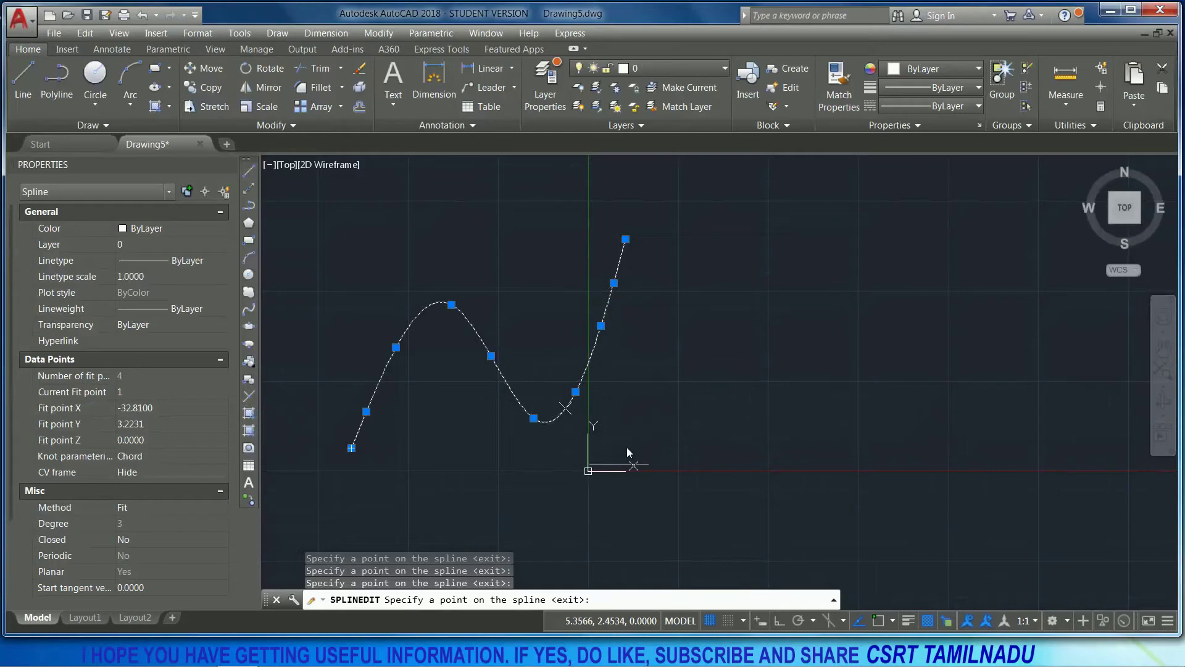
{"action": "key", "text": "Return"}
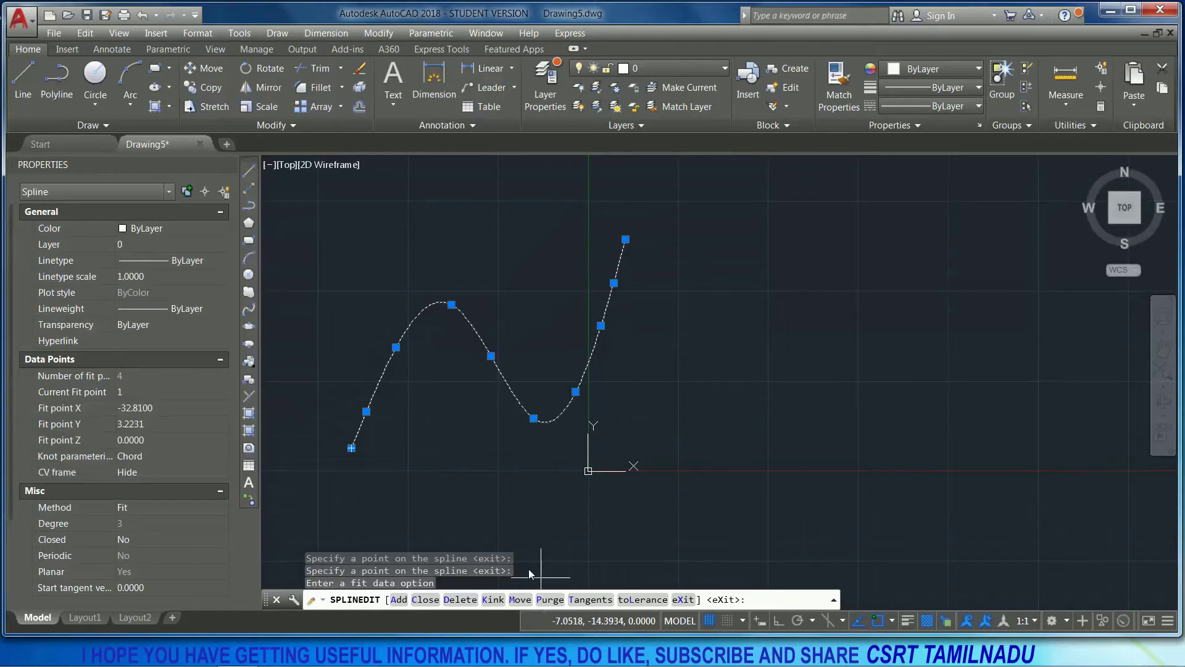
Step: Move the left-slope fit point and the valley fit point upward
{"action": "left_click", "coordinate": [516, 602]}
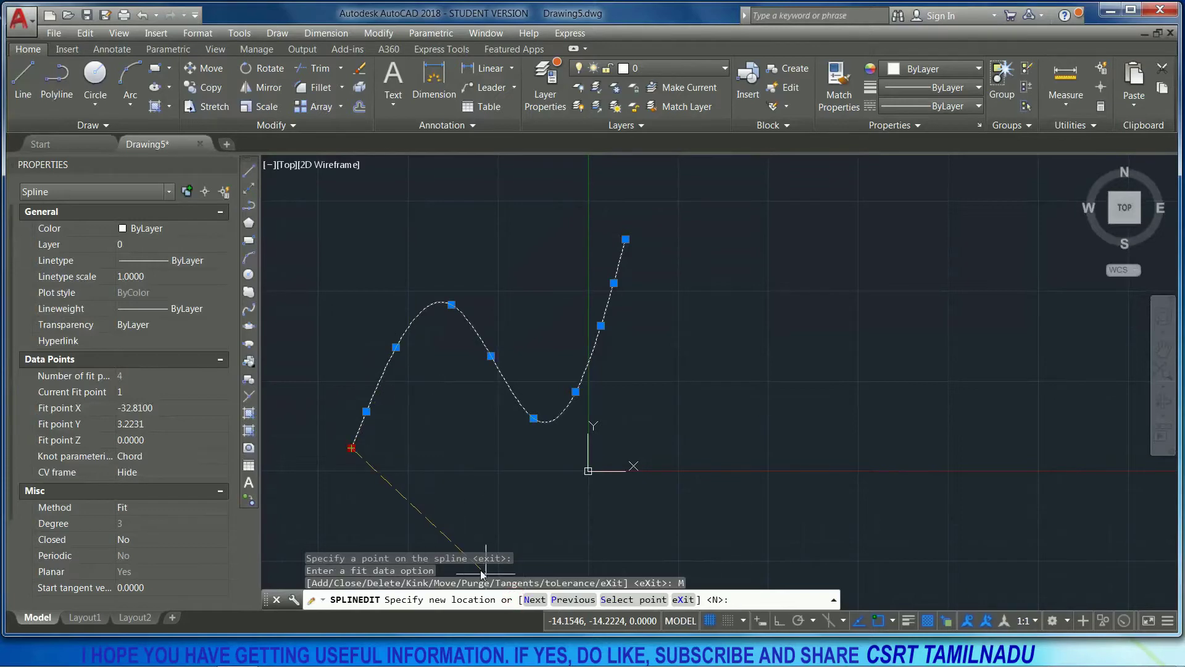
{"action": "left_click", "coordinate": [535, 601]}
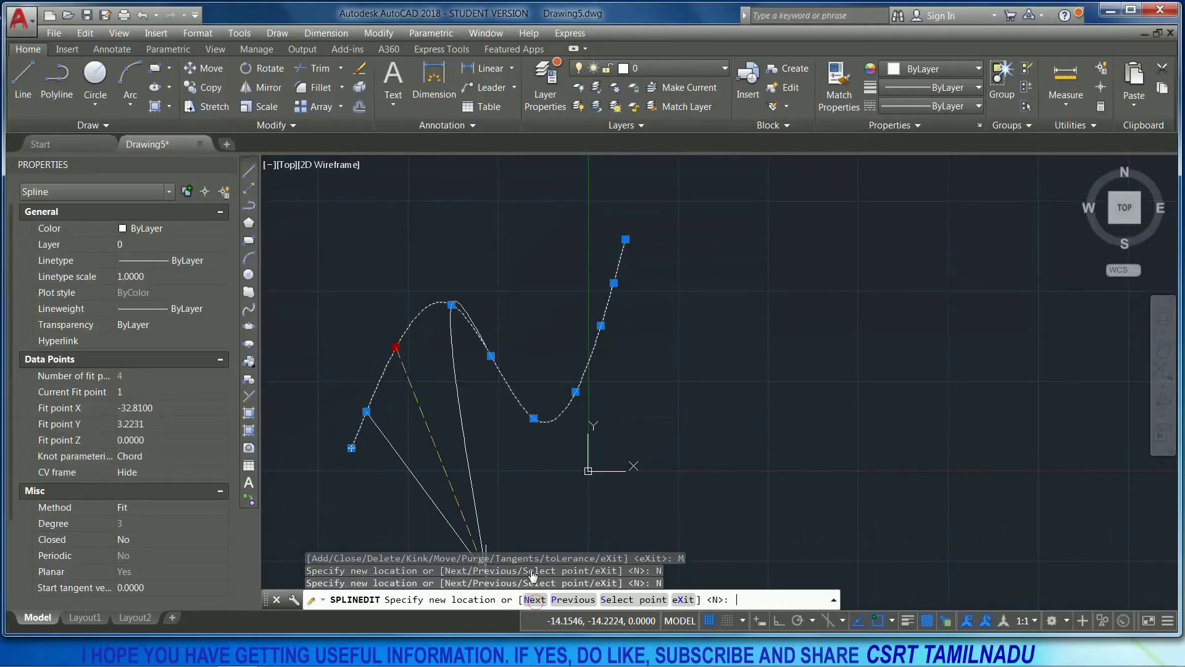
{"action": "left_click", "coordinate": [414, 319]}
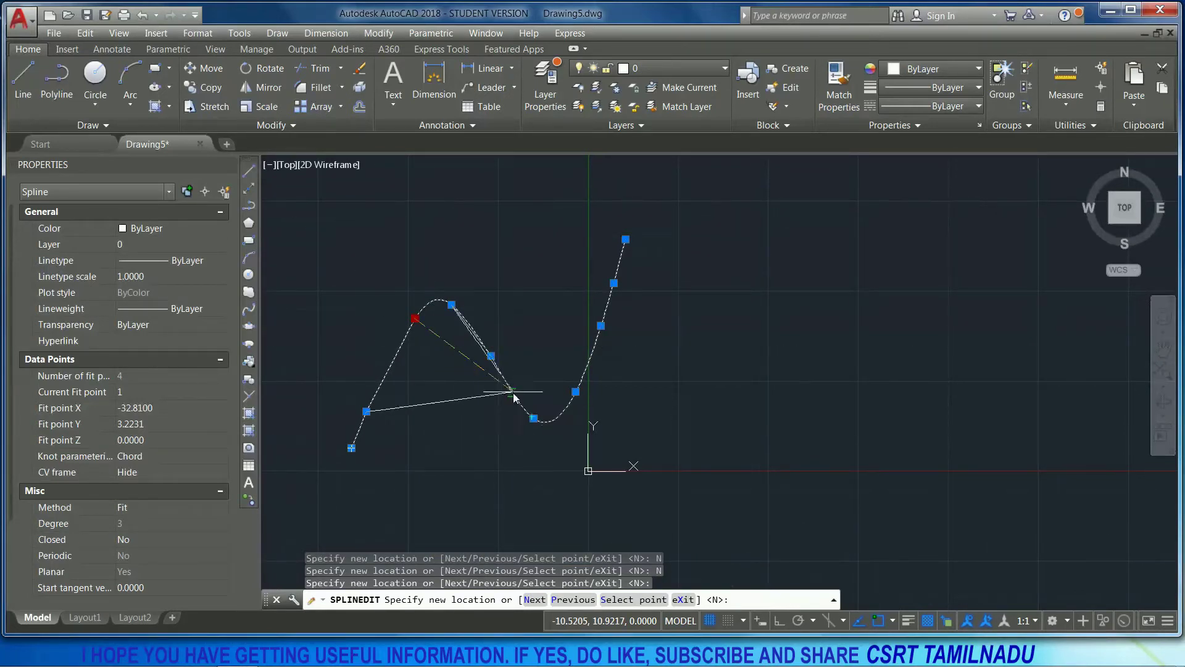
{"action": "left_click", "coordinate": [535, 602]}
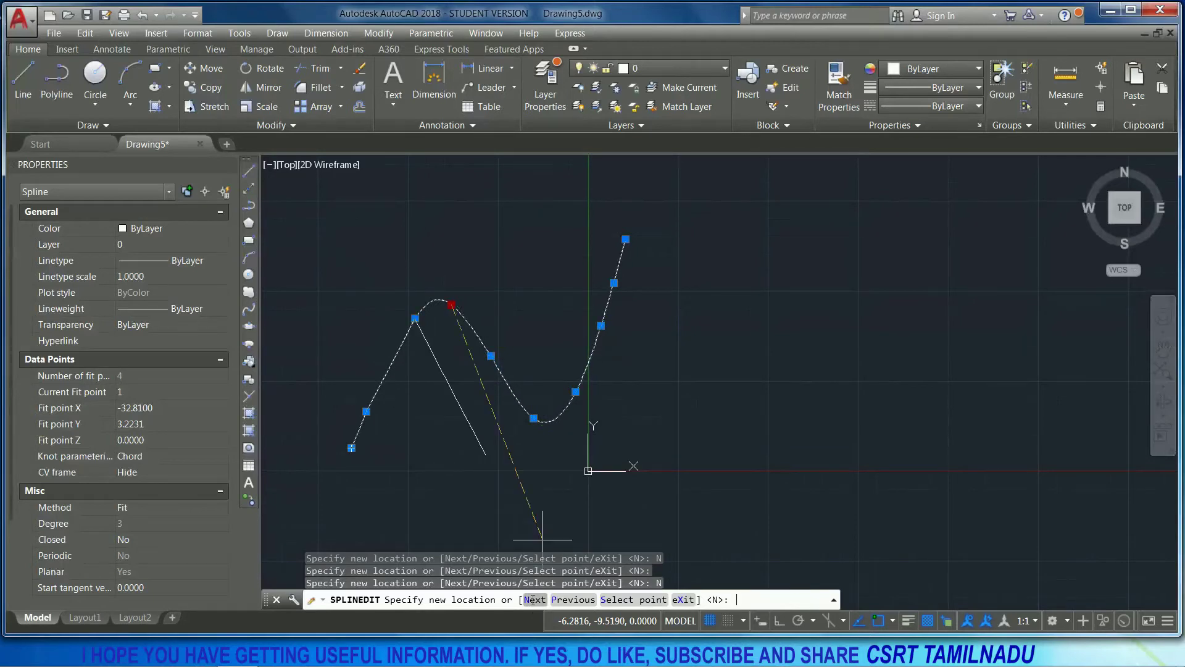
{"action": "left_click", "coordinate": [535, 602]}
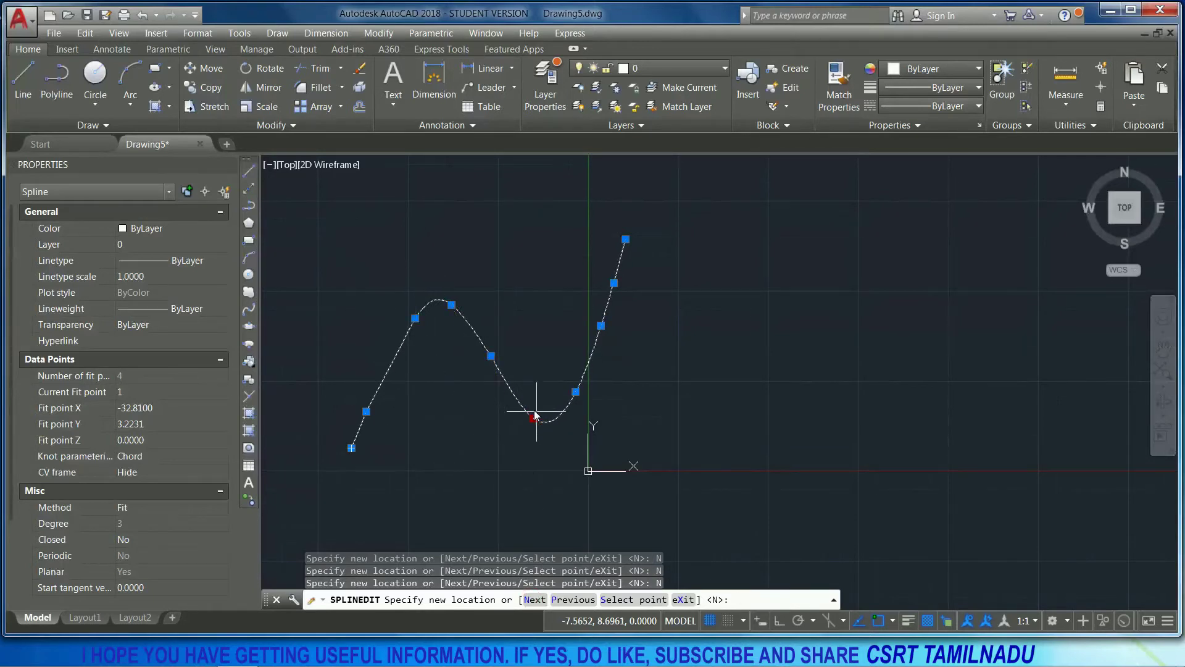
{"action": "left_click", "coordinate": [501, 374]}
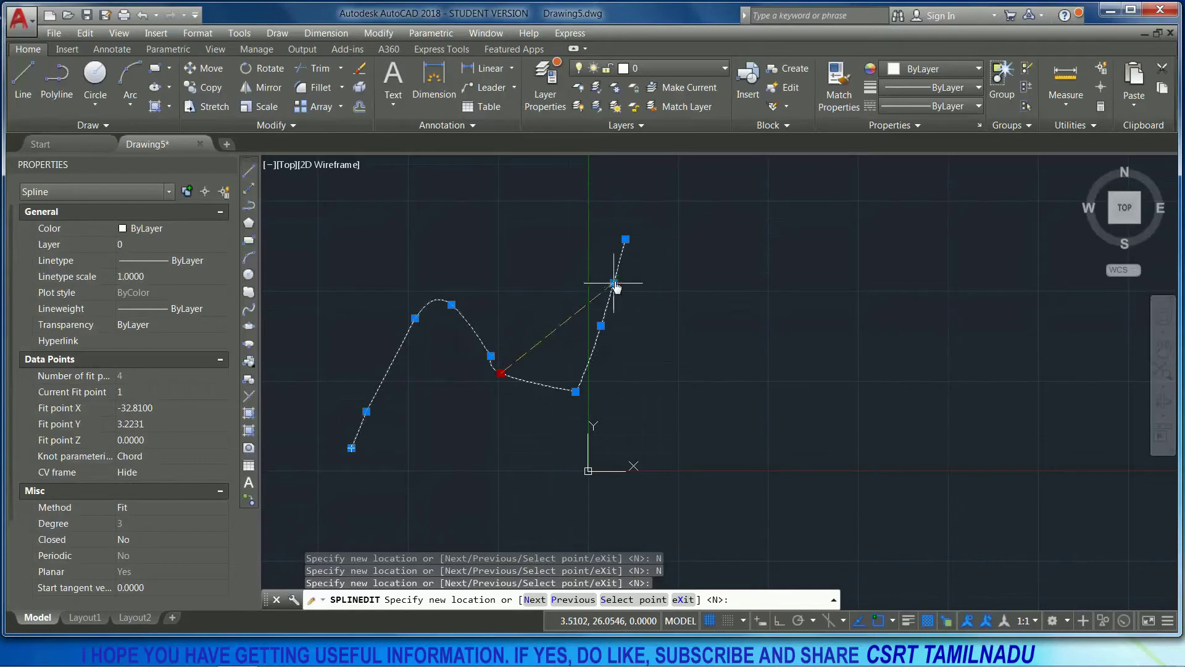
Step: Select the right-branch fit point, drop it slightly lower, and stop moving fit points
{"action": "left_click", "coordinate": [534, 600]}
{"action": "left_click", "coordinate": [573, 600]}
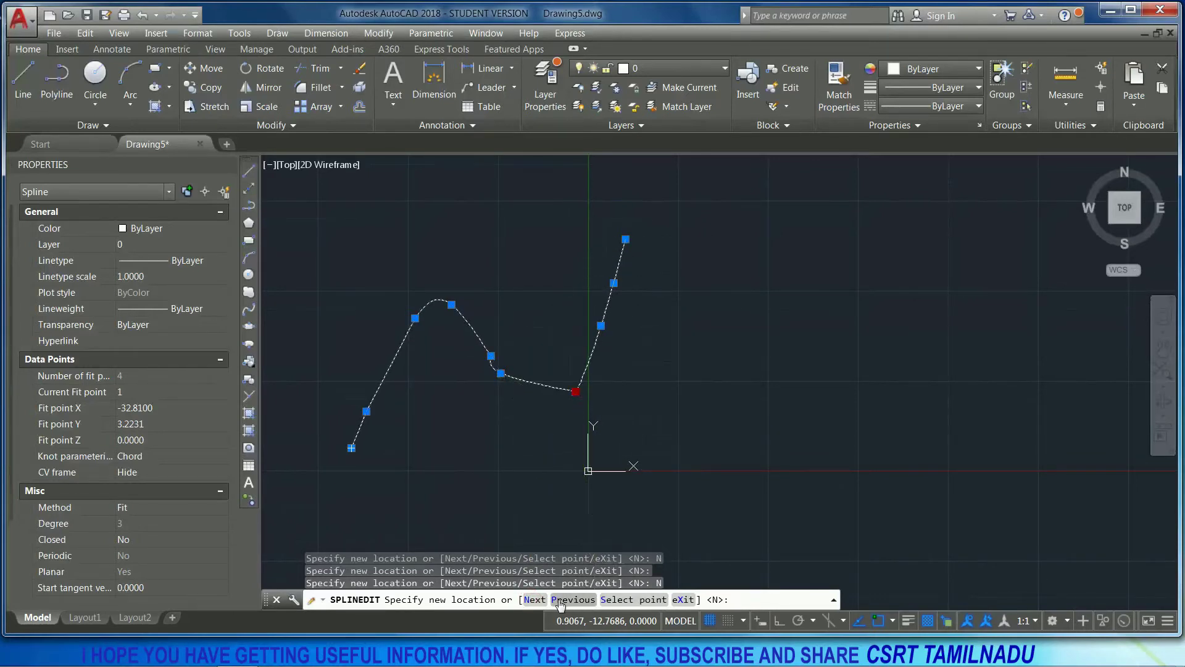
{"action": "left_click", "coordinate": [617, 600]}
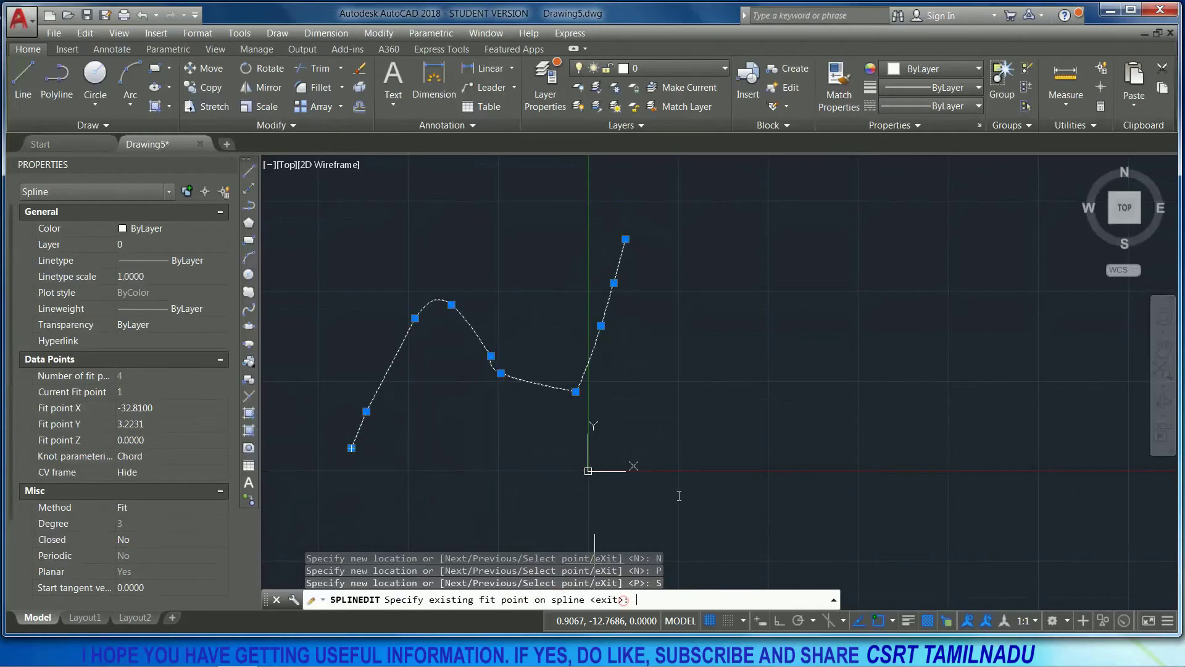
{"action": "left_click", "coordinate": [613, 282]}
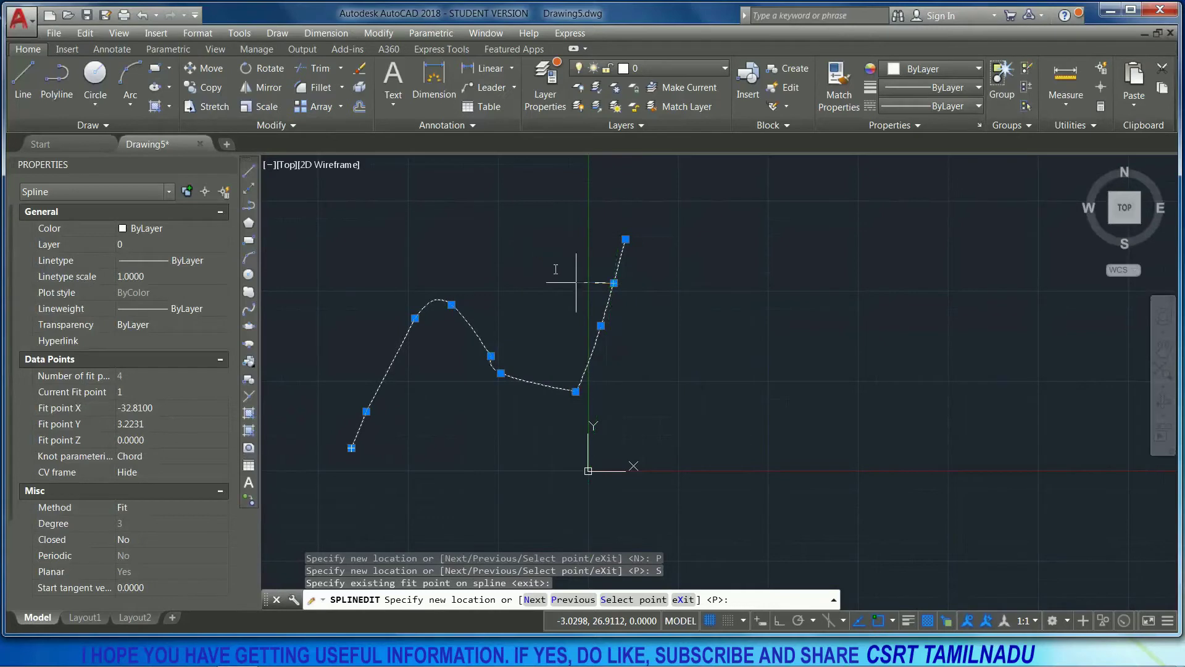
{"action": "left_click", "coordinate": [605, 311]}
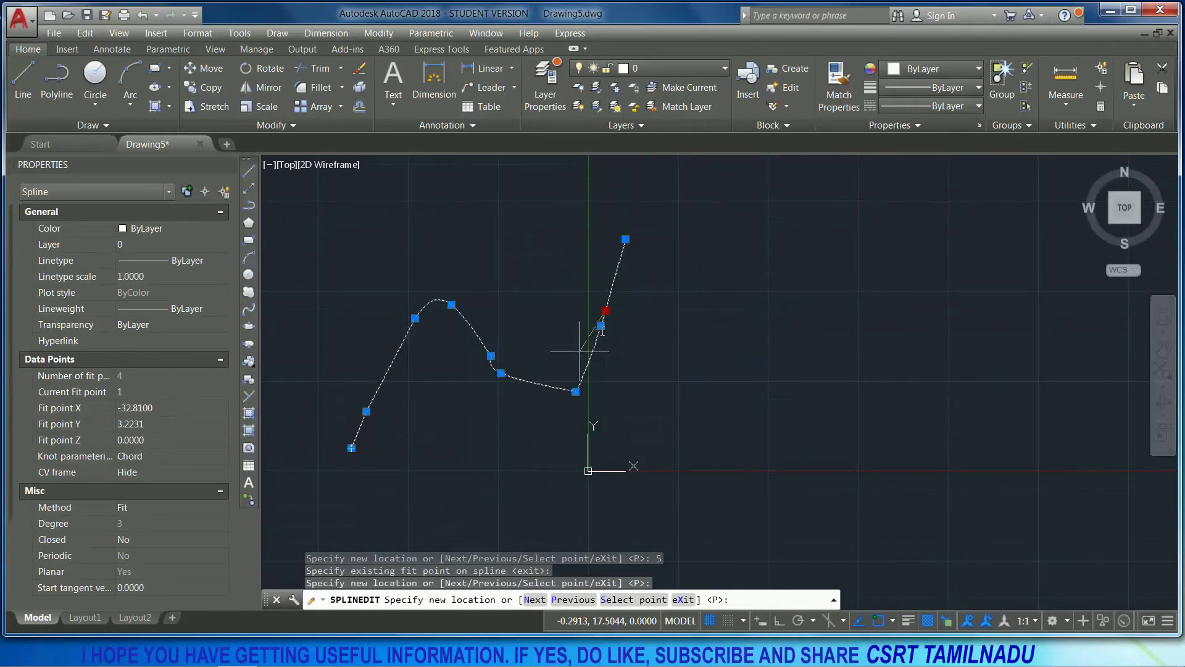
{"action": "left_click", "coordinate": [689, 599]}
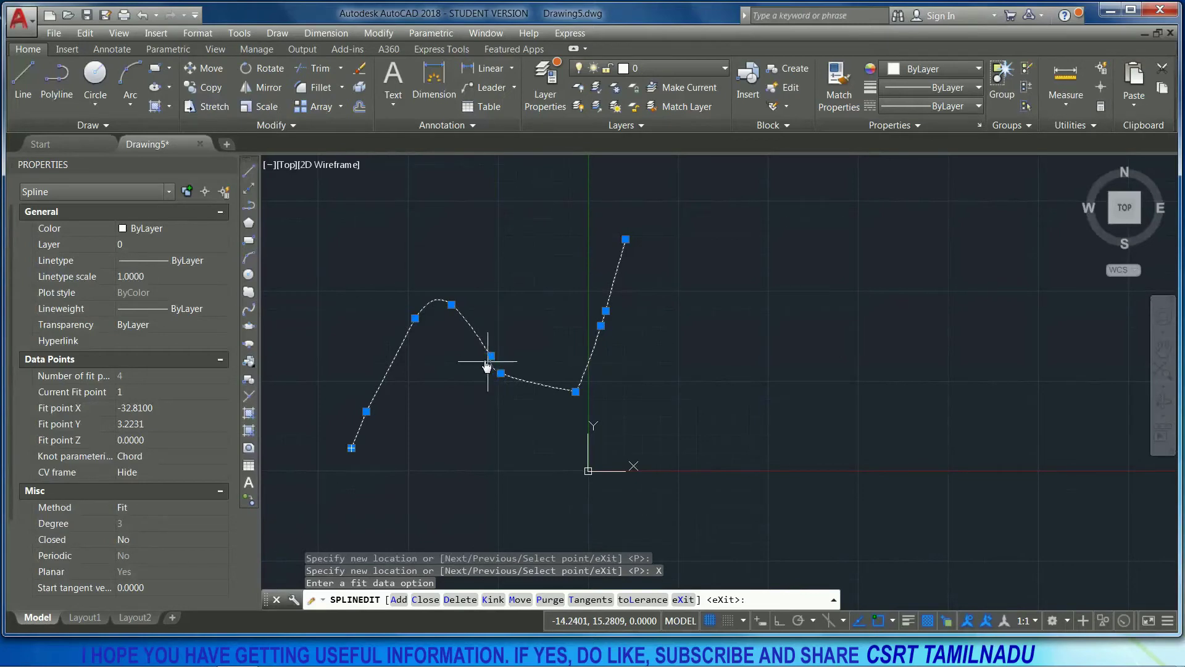
Step: Purge the spline's fit data and finish SPLINEDIT
{"action": "left_click", "coordinate": [549, 599]}
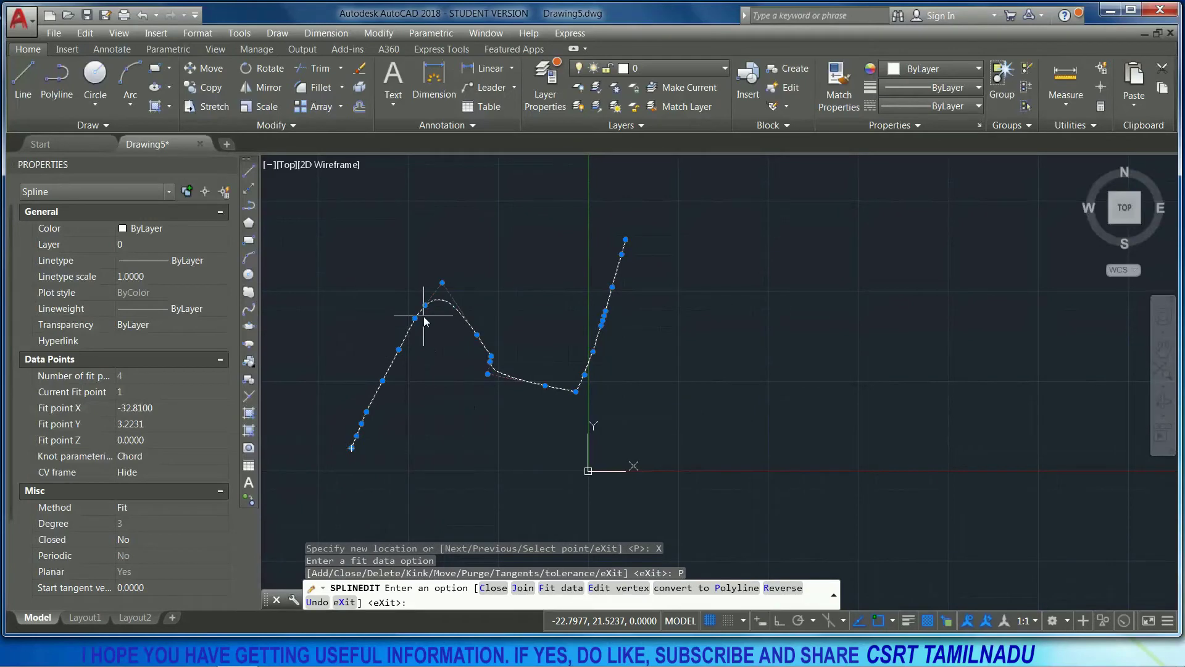
{"action": "key", "text": "Return"}
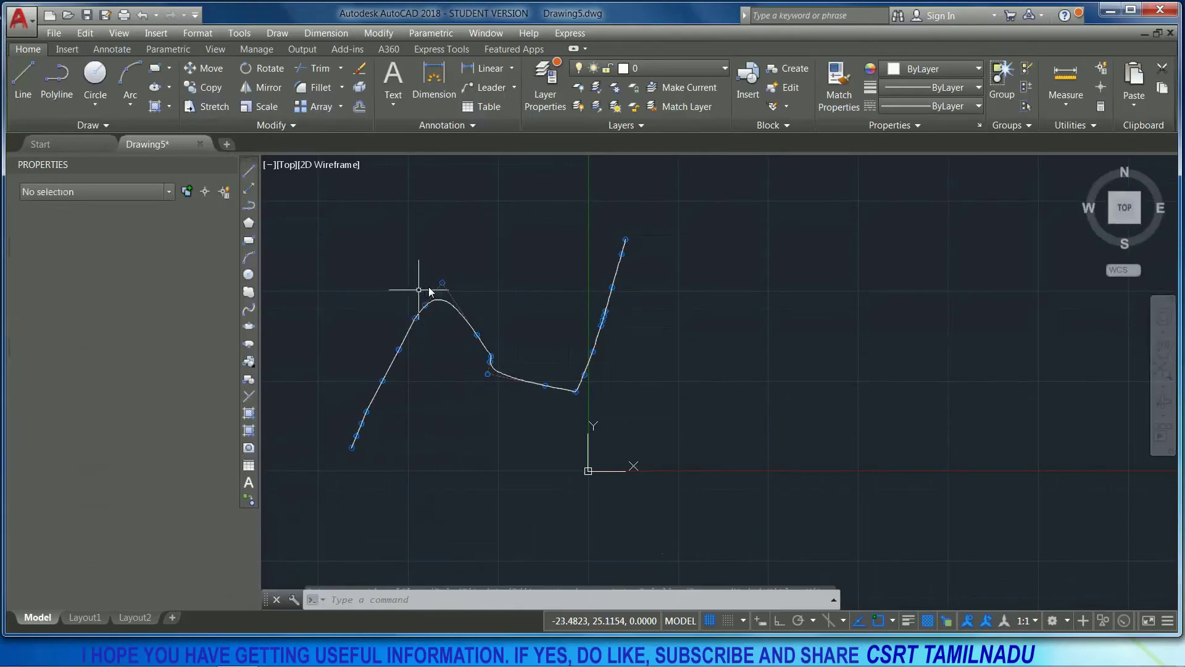
{"action": "scroll", "coordinate": [432, 291], "scroll_direction": "up", "scroll_amount": 4}
{"action": "scroll", "coordinate": [442, 295], "scroll_direction": "down", "scroll_amount": 2}
Step: Reselect the spline with a crossing window and reopen its fit data with SPE
{"action": "left_click", "coordinate": [457, 311]}
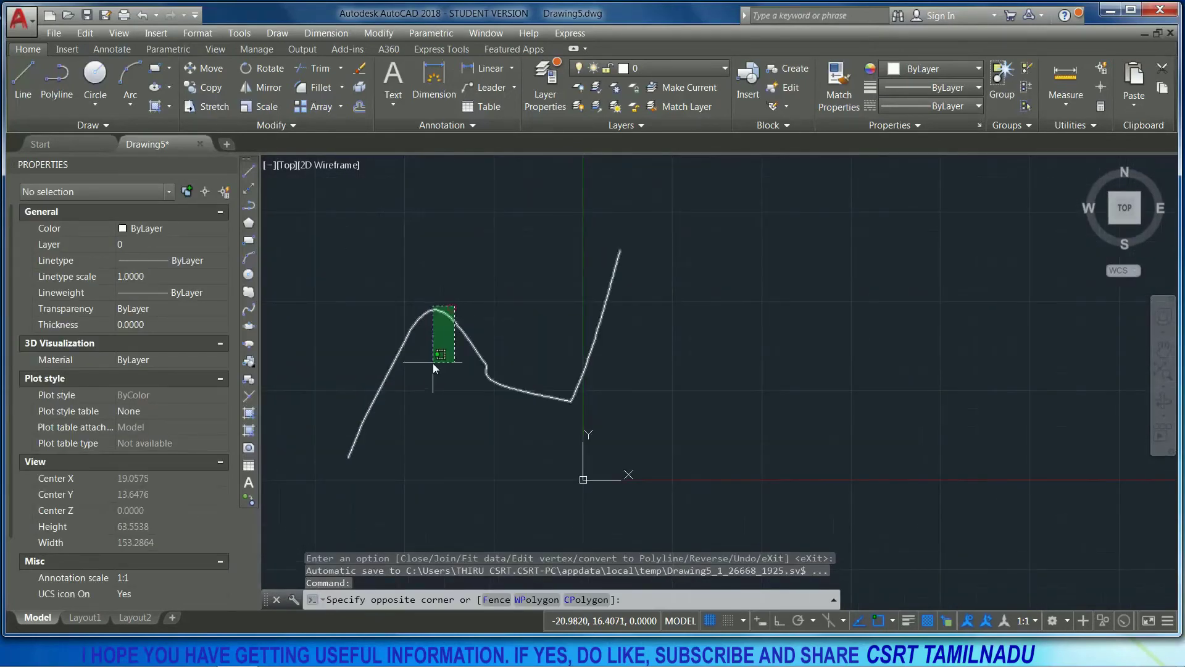
{"action": "left_click", "coordinate": [432, 364]}
{"action": "scroll", "coordinate": [431, 296], "scroll_direction": "up", "scroll_amount": 2}
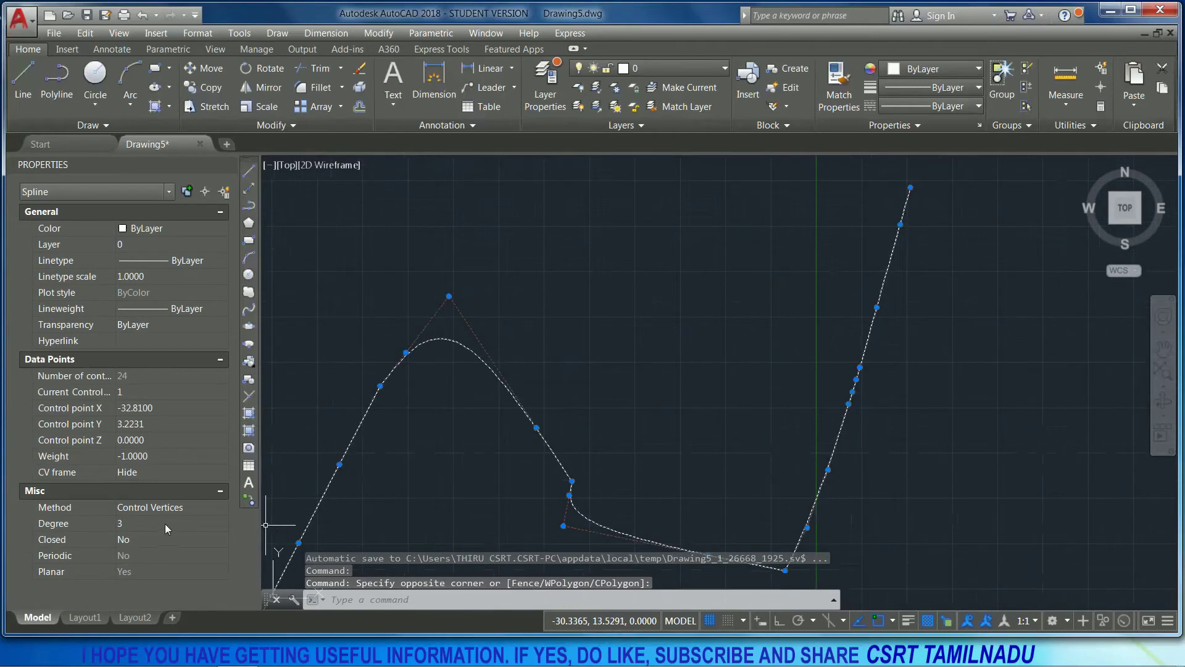
{"action": "scroll", "coordinate": [424, 464], "scroll_direction": "down", "scroll_amount": 3}
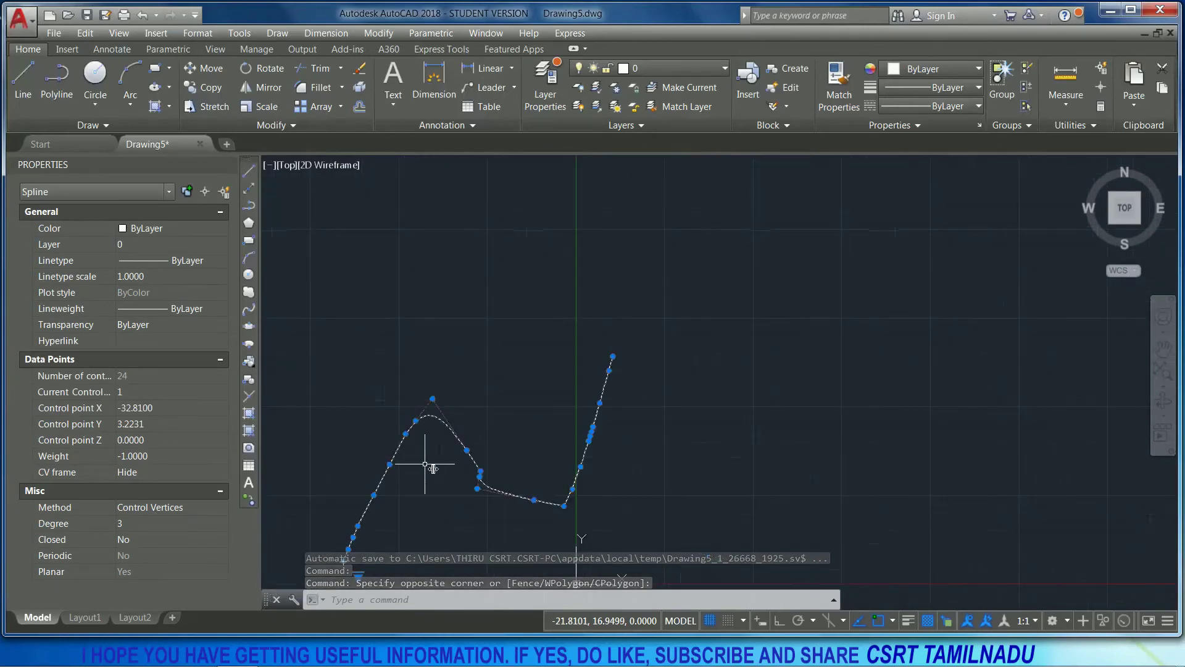
{"action": "type", "text": "SPE"}
{"action": "key", "text": "Return"}
{"action": "type", "text": "F"}
{"action": "key", "text": "Return"}
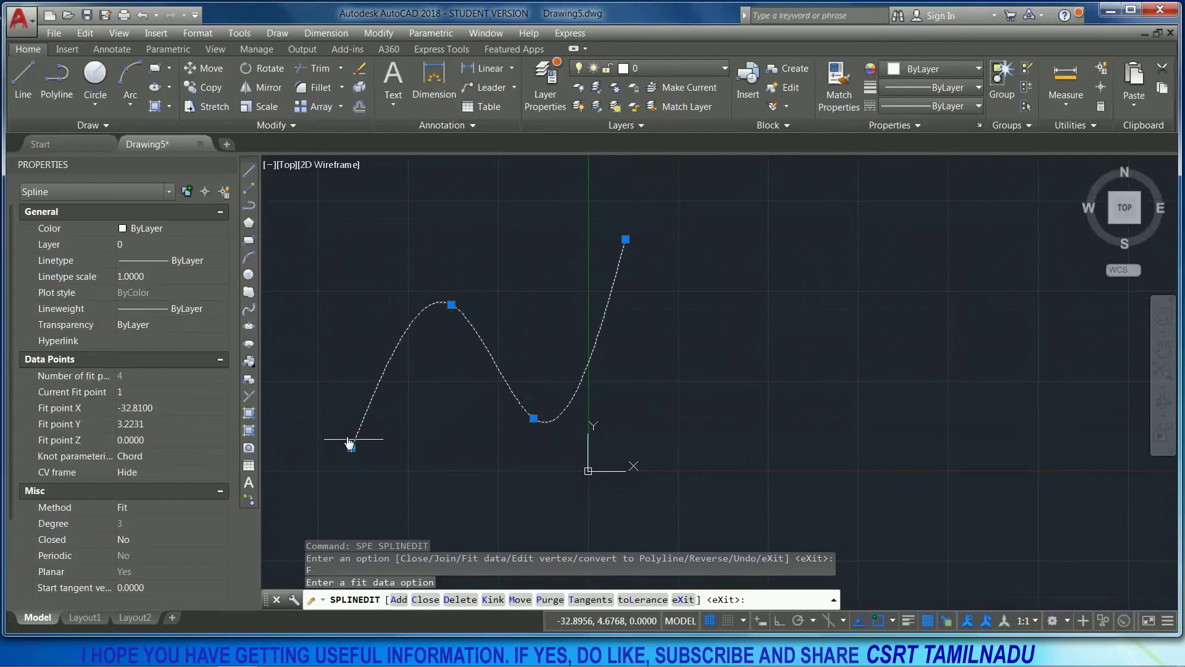
Step: Pick new start (upper left) and end (far right) tangent directions for the spline
{"action": "middle_click_drag", "start_coordinate": [507, 542], "coordinate": [602, 539]}
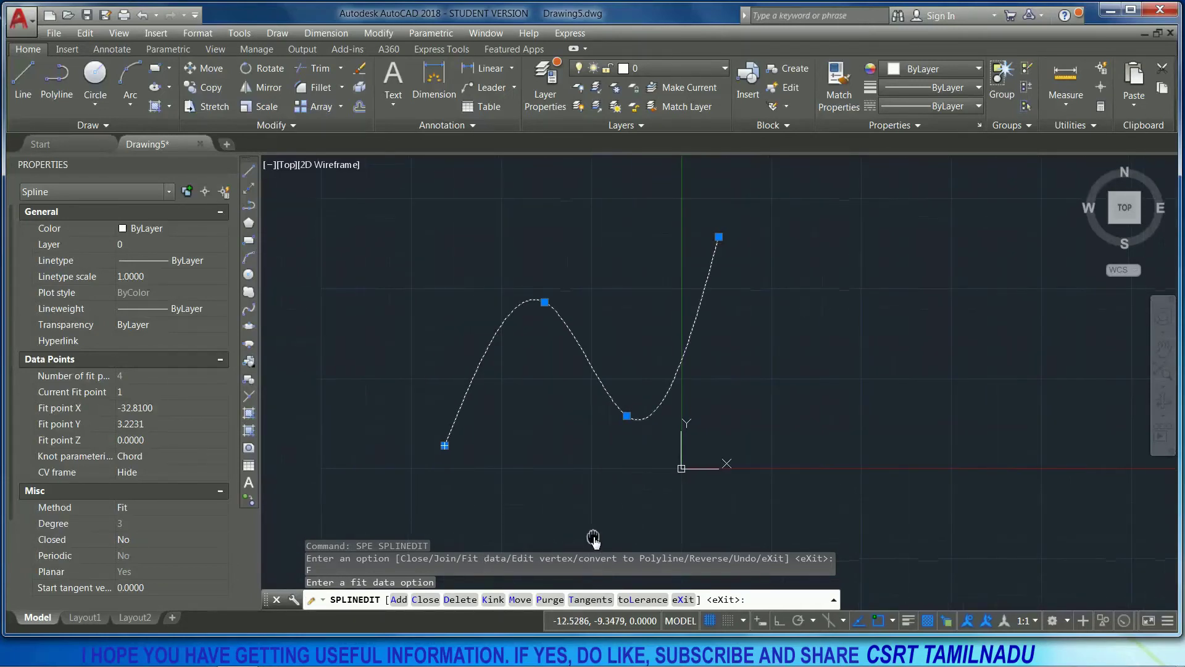
{"action": "left_click", "coordinate": [585, 600]}
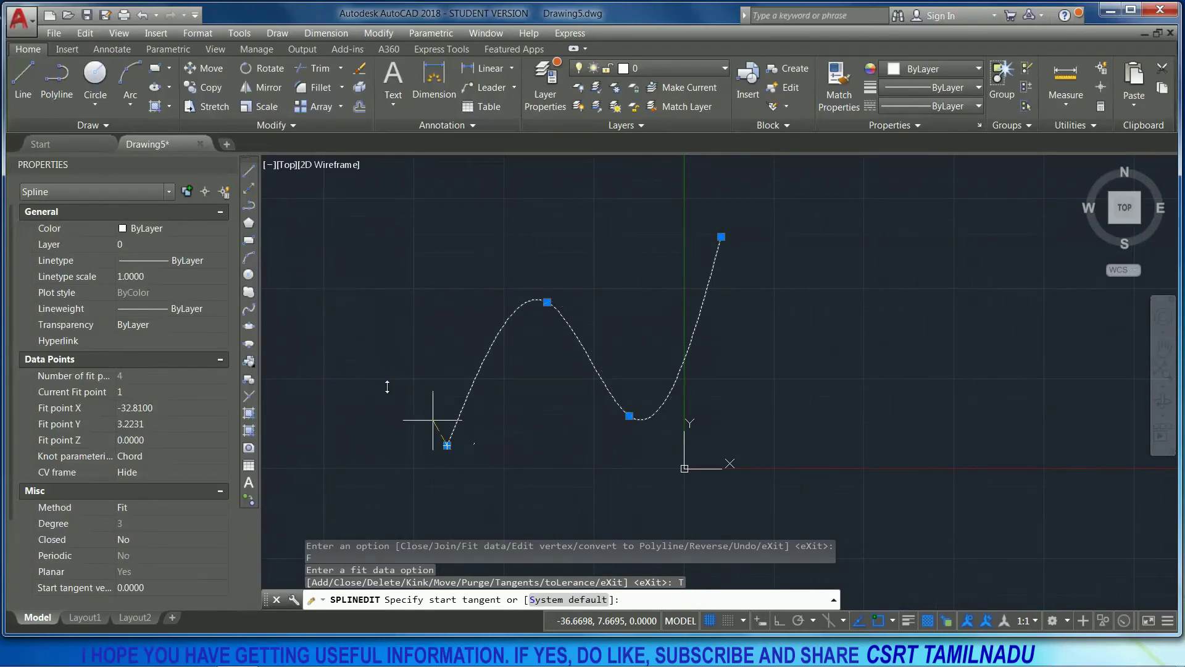
{"action": "left_click", "coordinate": [322, 287]}
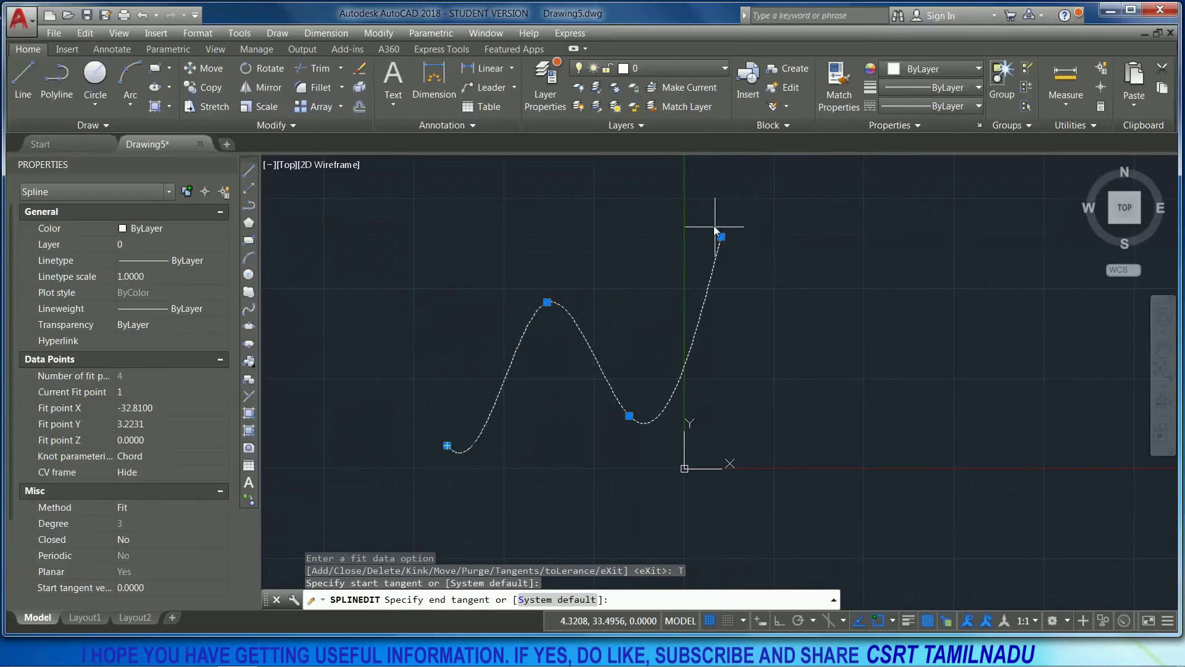
{"action": "left_click", "coordinate": [864, 382]}
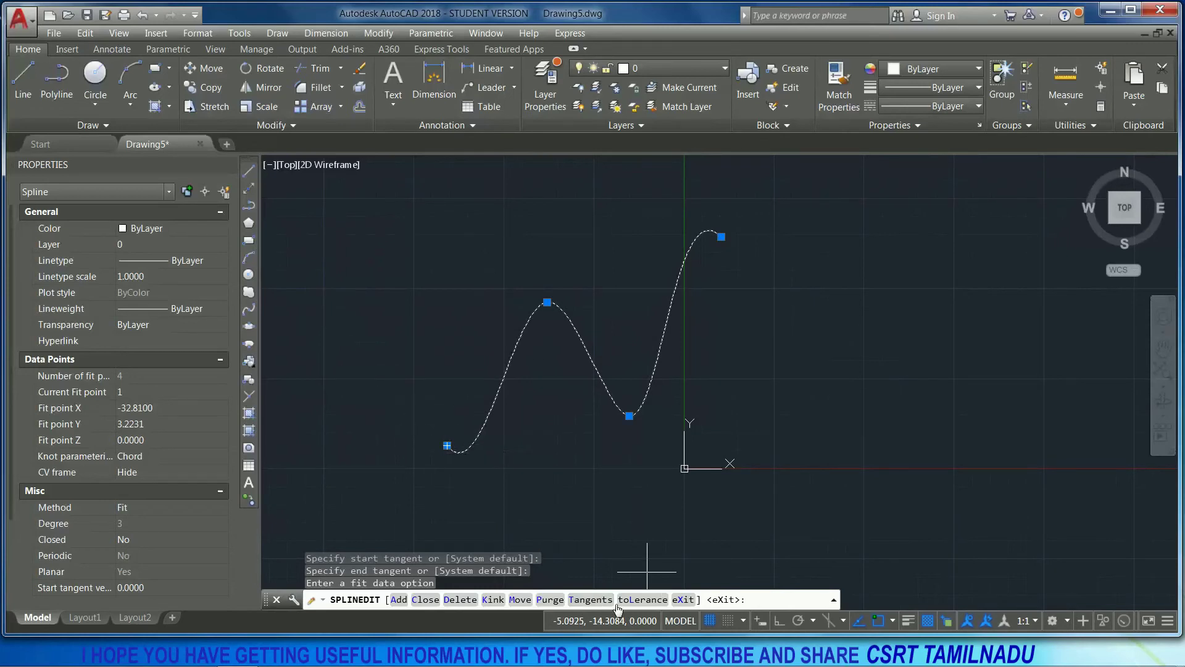
{"action": "left_click", "coordinate": [653, 602]}
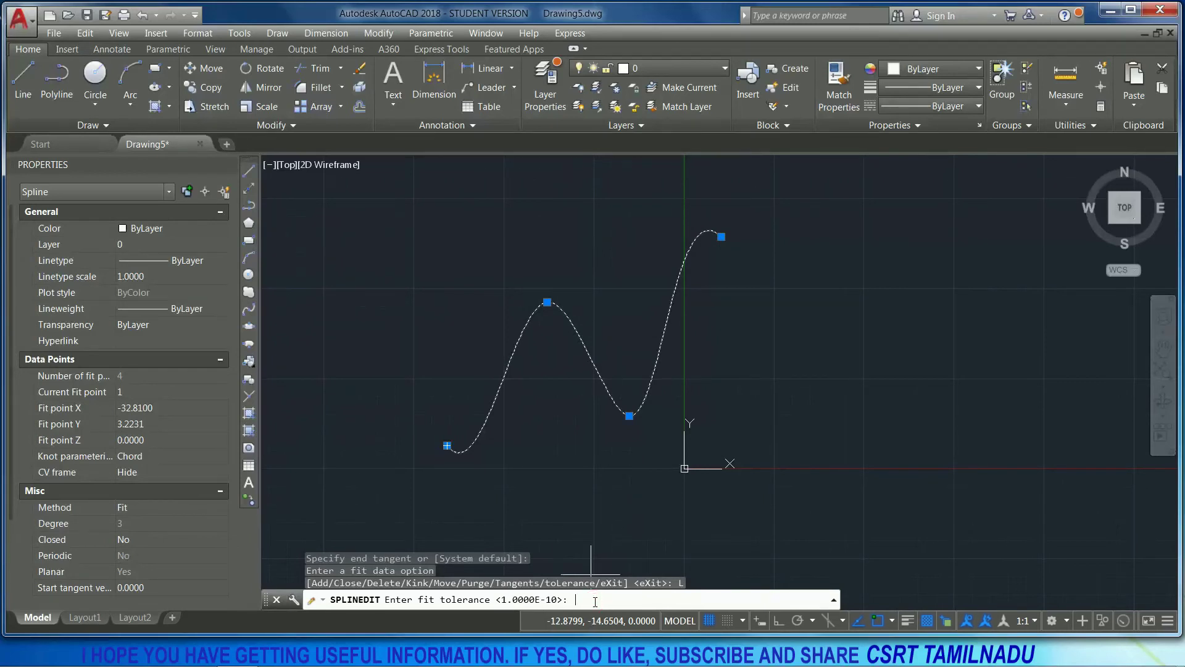
Step: Try fit tolerances of 3 and 1, settle on 6, then leave fit data
{"action": "type", "text": "3"}
{"action": "key", "text": "Return"}
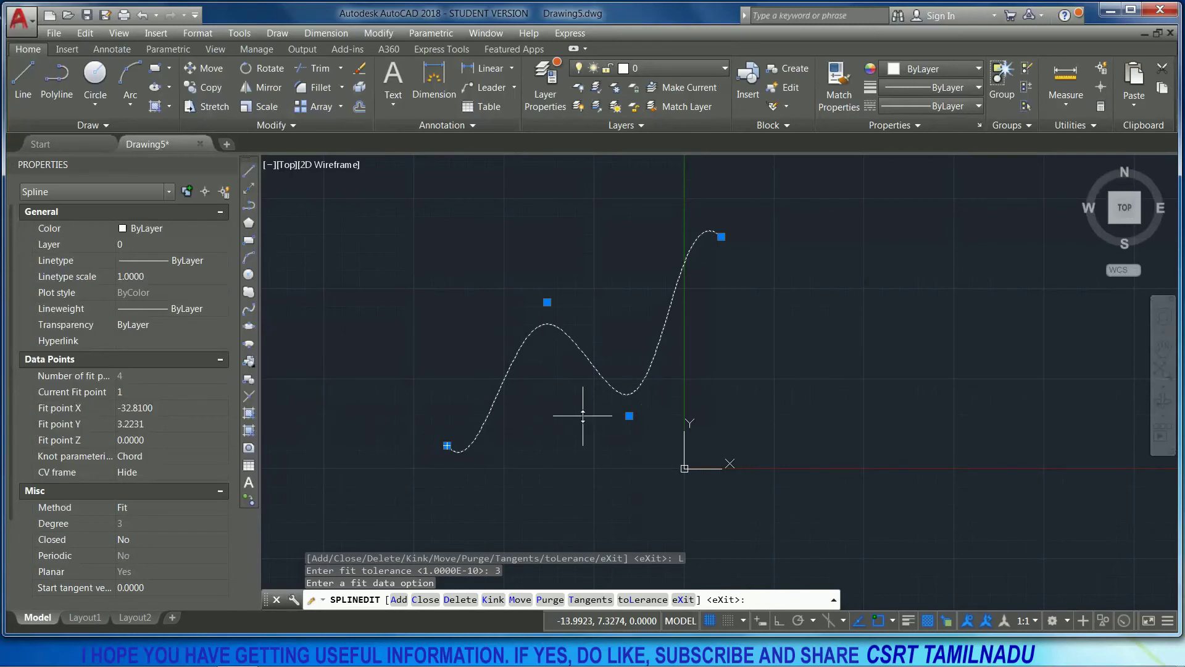
{"action": "left_click", "coordinate": [641, 598]}
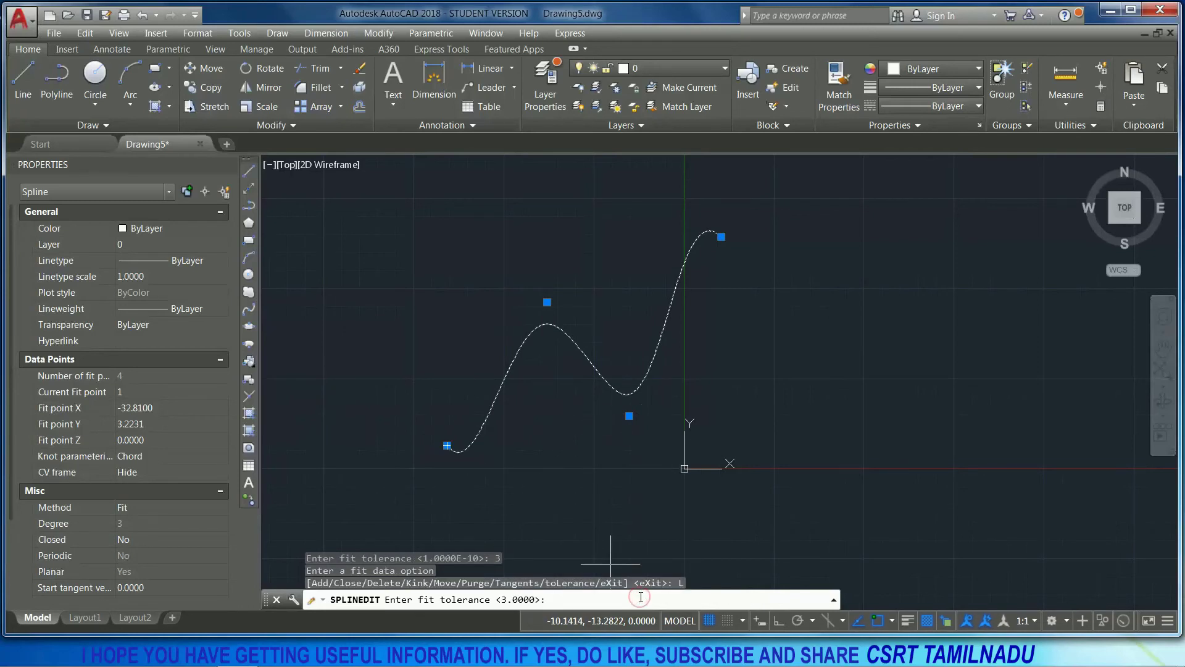
{"action": "type", "text": "1"}
{"action": "key", "text": "Return"}
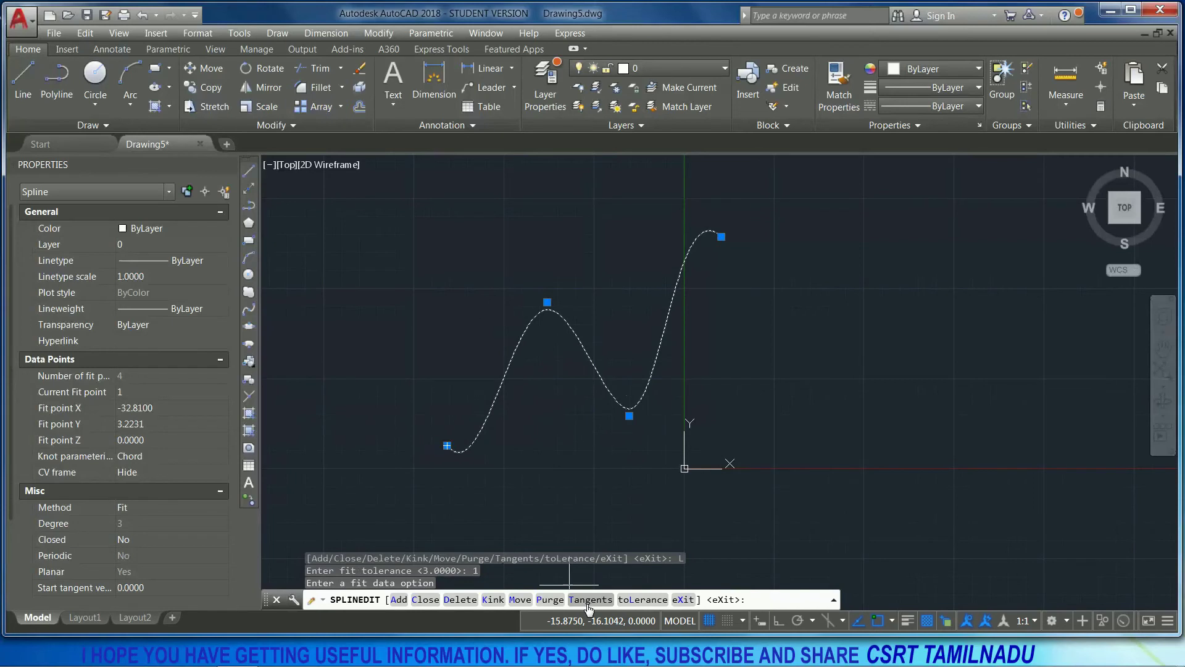
{"action": "left_click", "coordinate": [642, 599]}
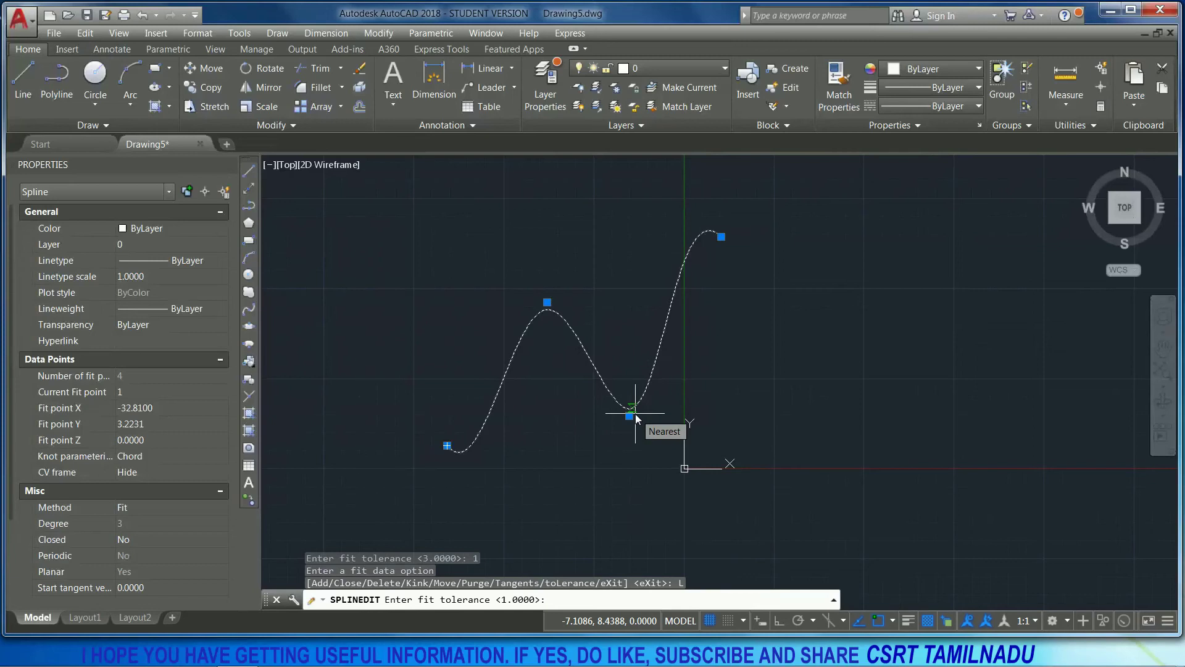
{"action": "type", "text": "6"}
{"action": "key", "text": "Return"}
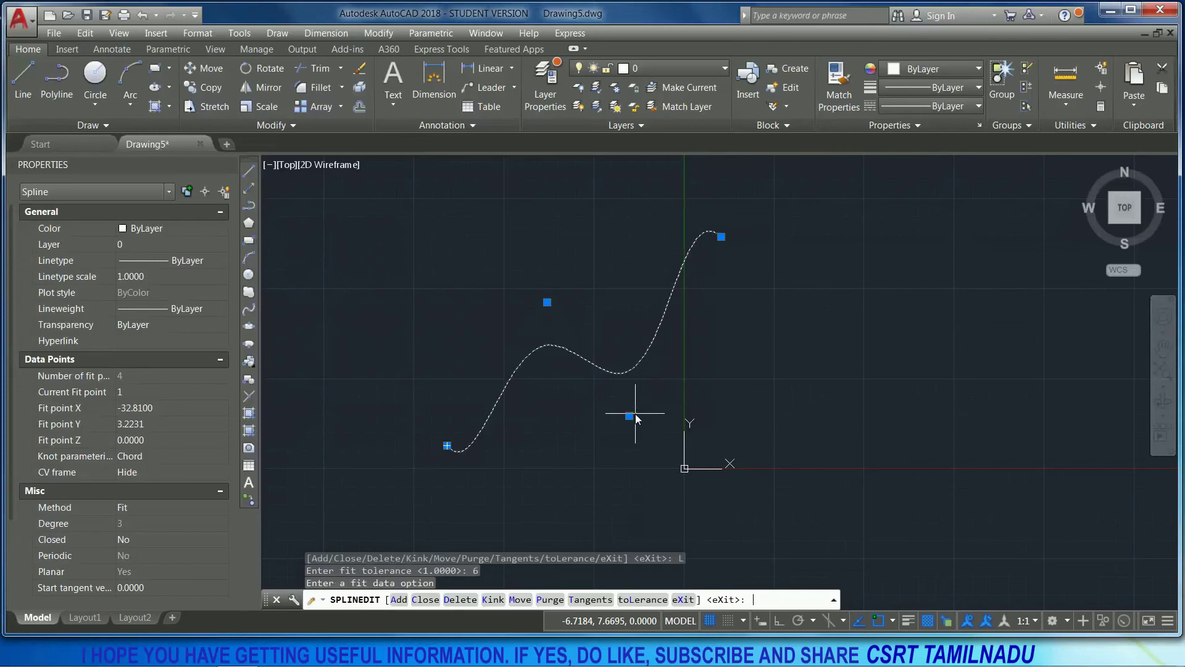
{"action": "left_click", "coordinate": [682, 599]}
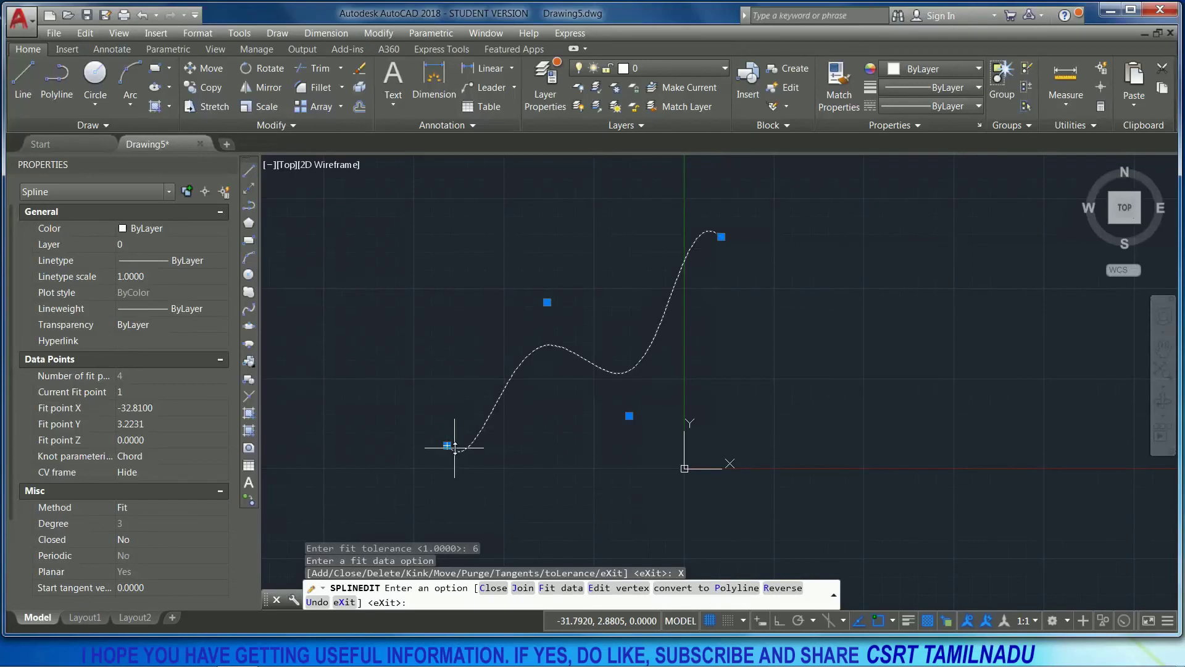
Step: Pick new start and end tangent directions for the spline
{"action": "left_click", "coordinate": [564, 594]}
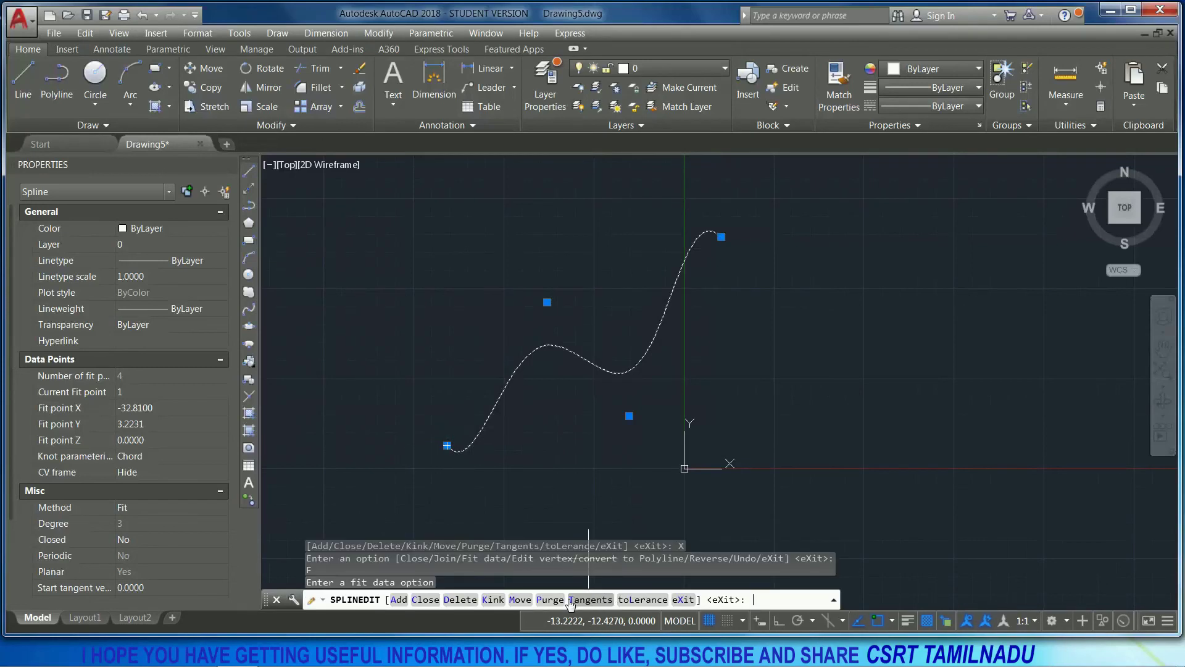
{"action": "left_click", "coordinate": [570, 599]}
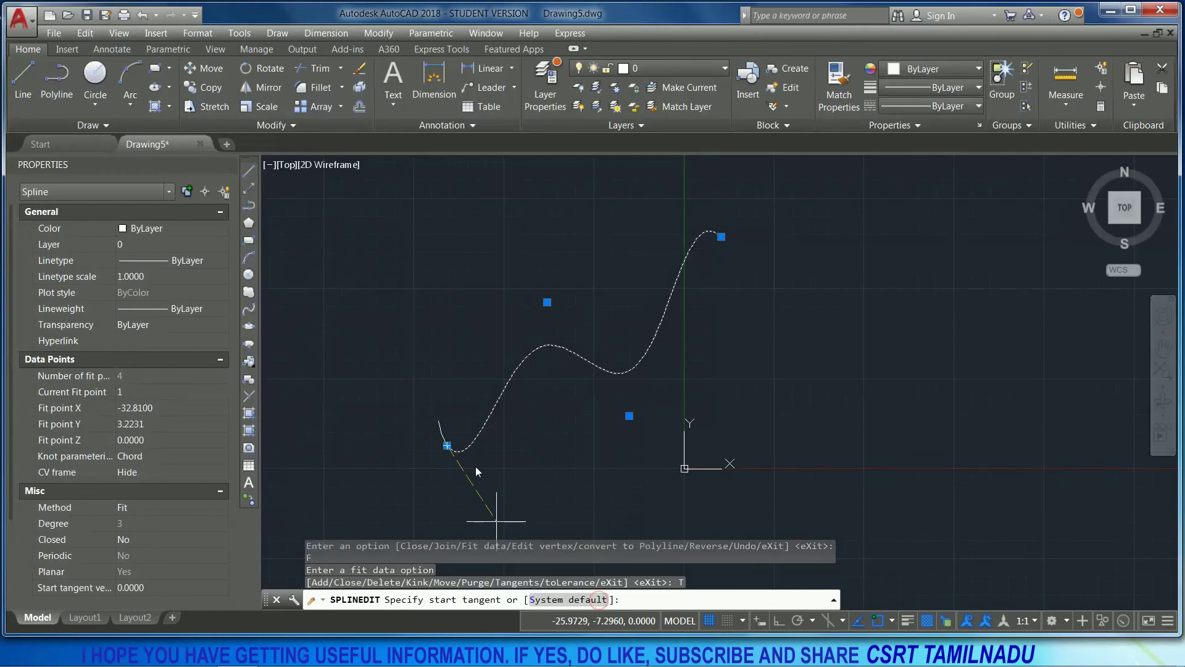
{"action": "left_click", "coordinate": [535, 503]}
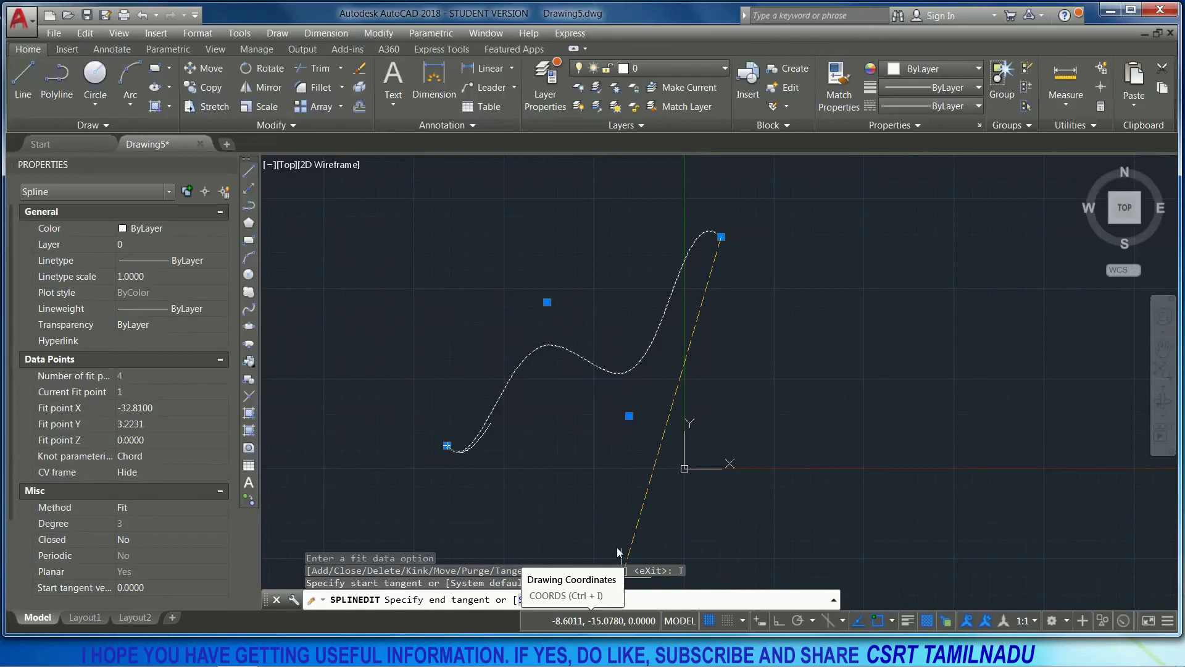
{"action": "left_click", "coordinate": [618, 549]}
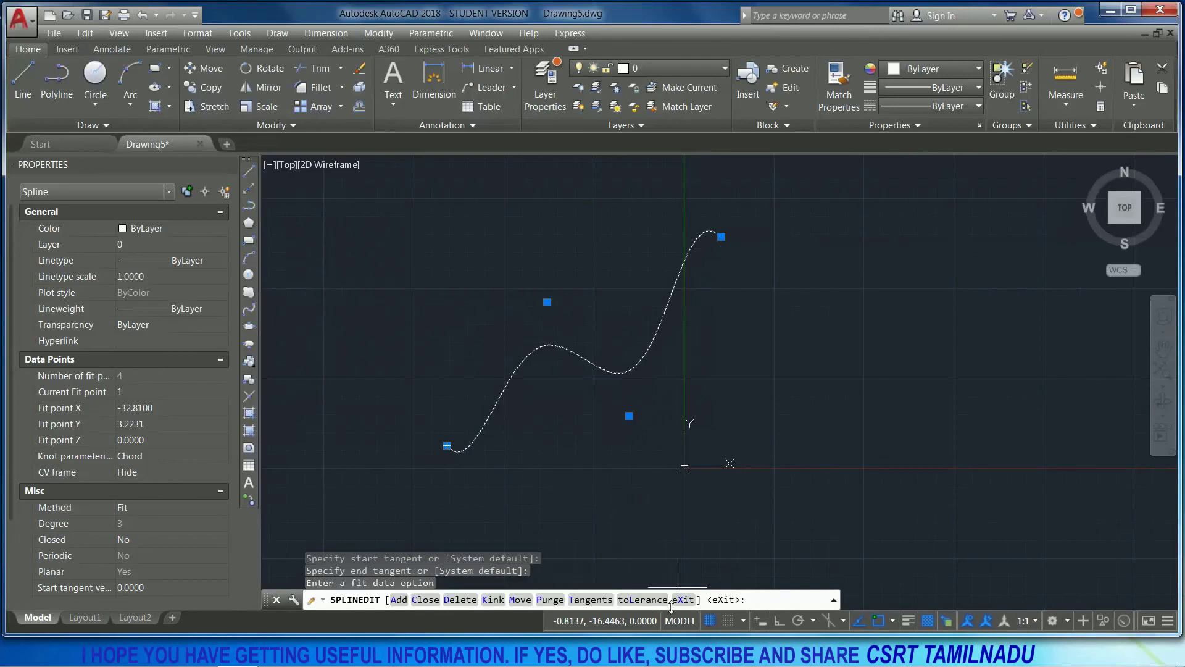
Step: Leave fit data and reverse the spline's direction
{"action": "type", "text": "X"}
{"action": "key", "text": "Return"}
{"action": "type", "text": "R"}
{"action": "key", "text": "Return"}
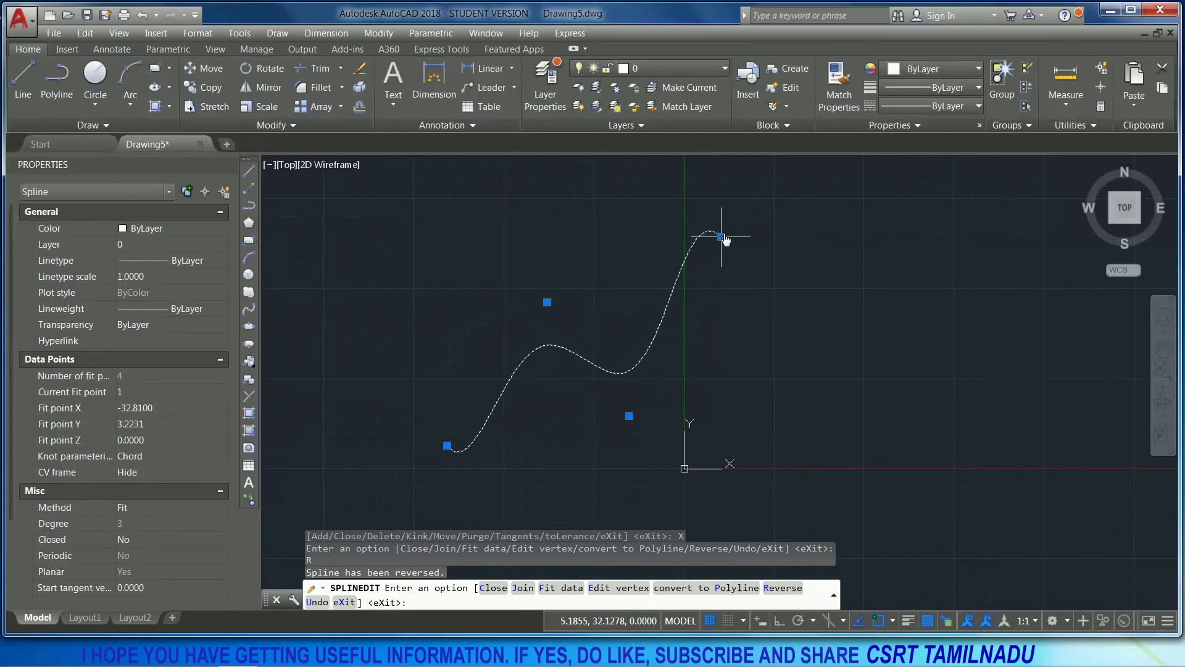
Step: Accept the system default for both start and end tangents, then leave fit data
{"action": "left_click", "coordinate": [563, 587]}
{"action": "left_click", "coordinate": [590, 600]}
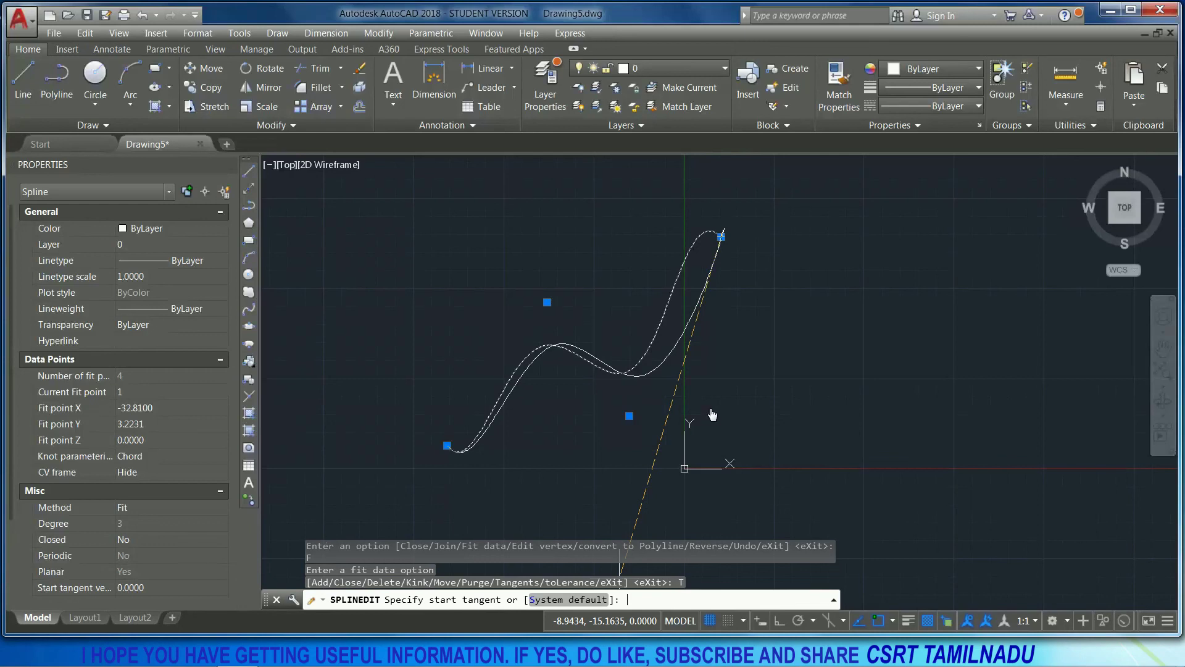
{"action": "left_click", "coordinate": [568, 599]}
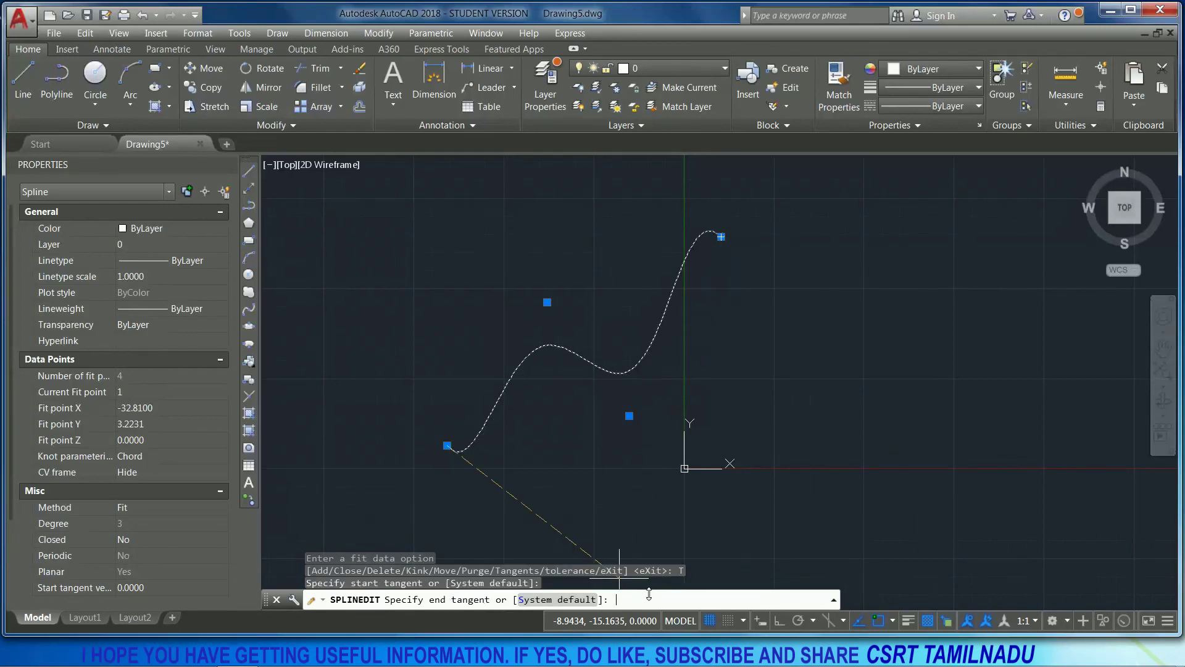
{"action": "left_click", "coordinate": [557, 599]}
{"action": "left_click", "coordinate": [693, 603]}
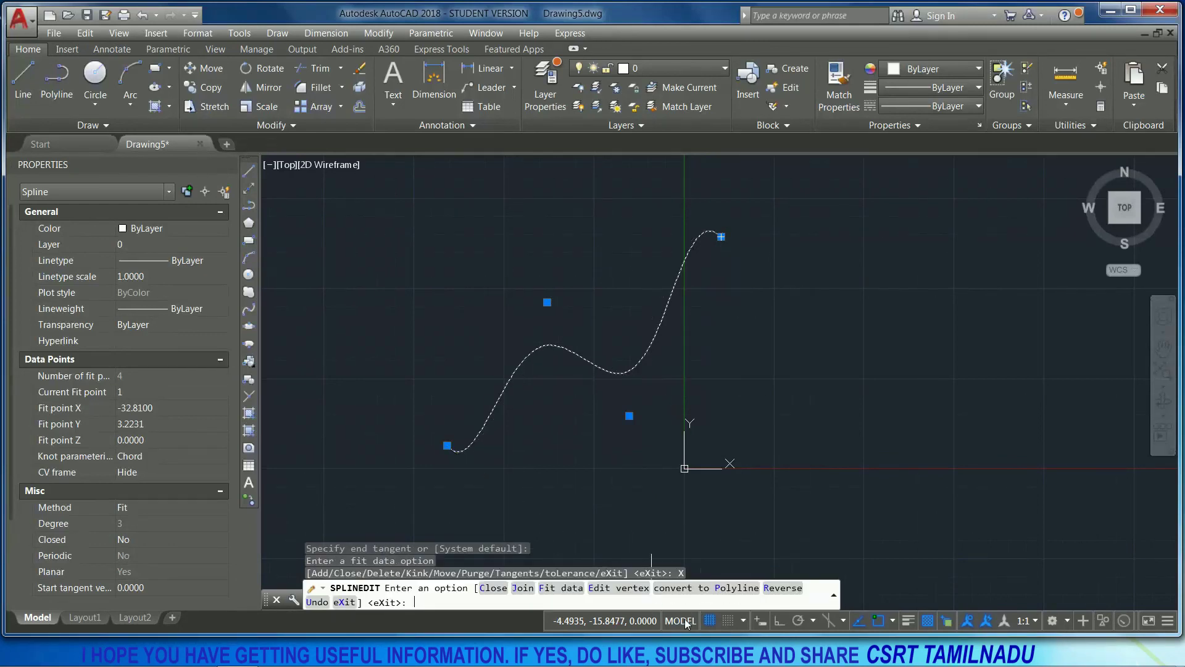